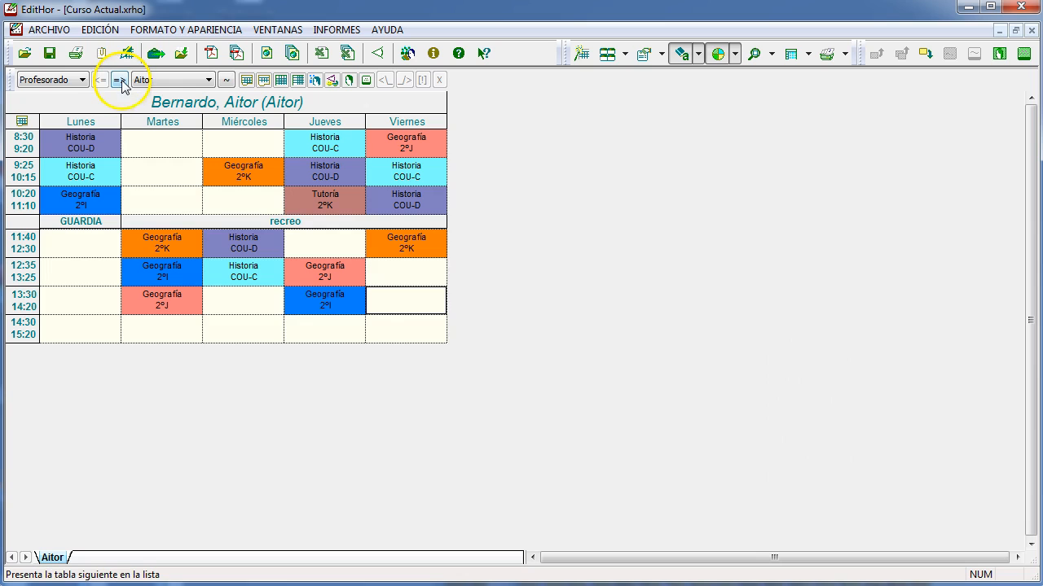
View the timetables of the next two teachers and switch the displayed timetable type to Grupos.
{"action": "left_click", "coordinate": [119, 80]}
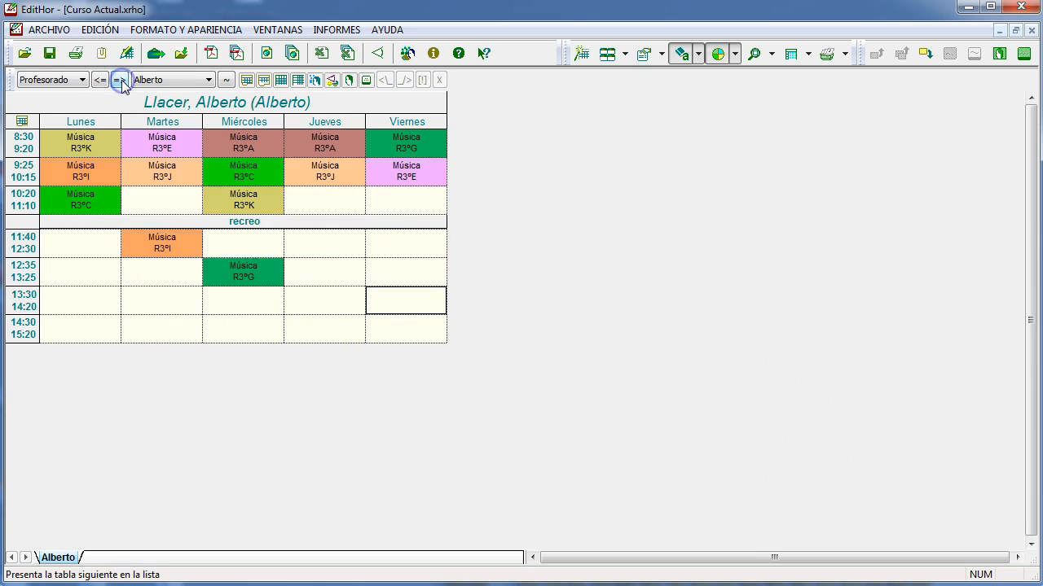
{"action": "left_click", "coordinate": [119, 79]}
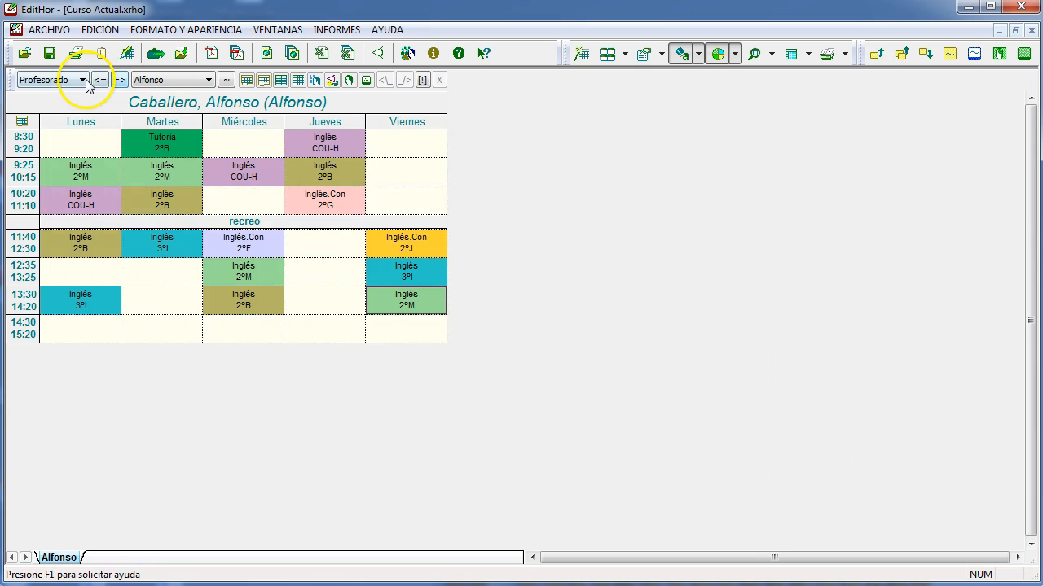
{"action": "left_click", "coordinate": [82, 80]}
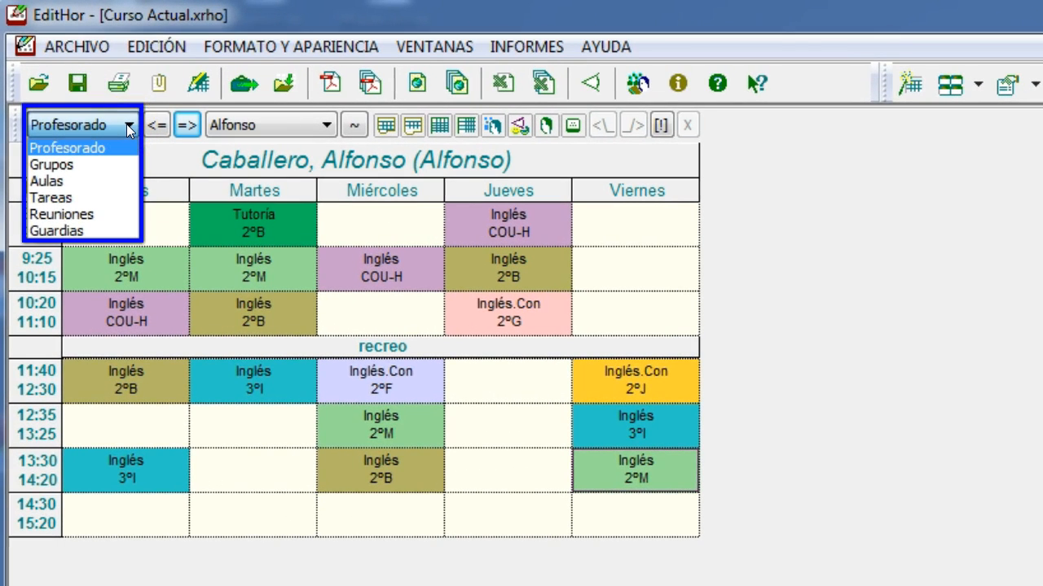
{"action": "left_click", "coordinate": [104, 163]}
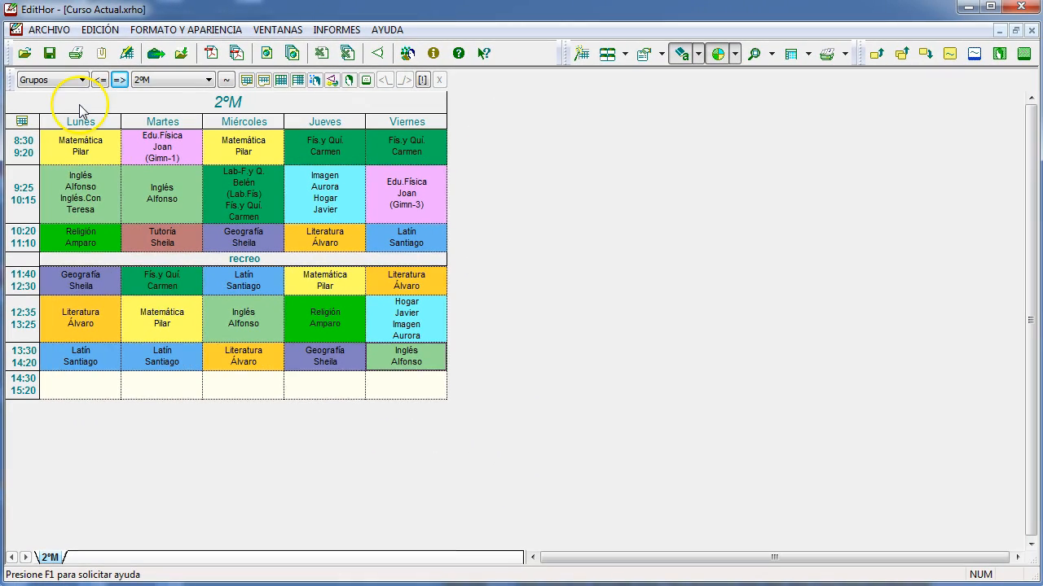
Open additional views for group 2ºA, the vertical and horizontal general teacher timetables, the teacher/group cross table and the recess duty list.
{"action": "left_click", "coordinate": [266, 84]}
{"action": "left_click", "coordinate": [282, 85]}
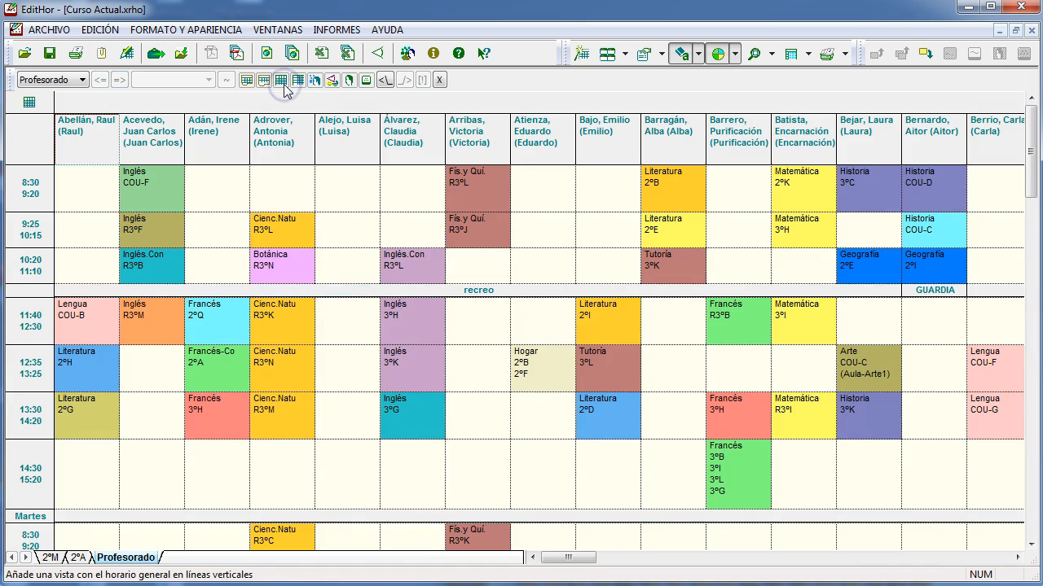
{"action": "left_click", "coordinate": [298, 84]}
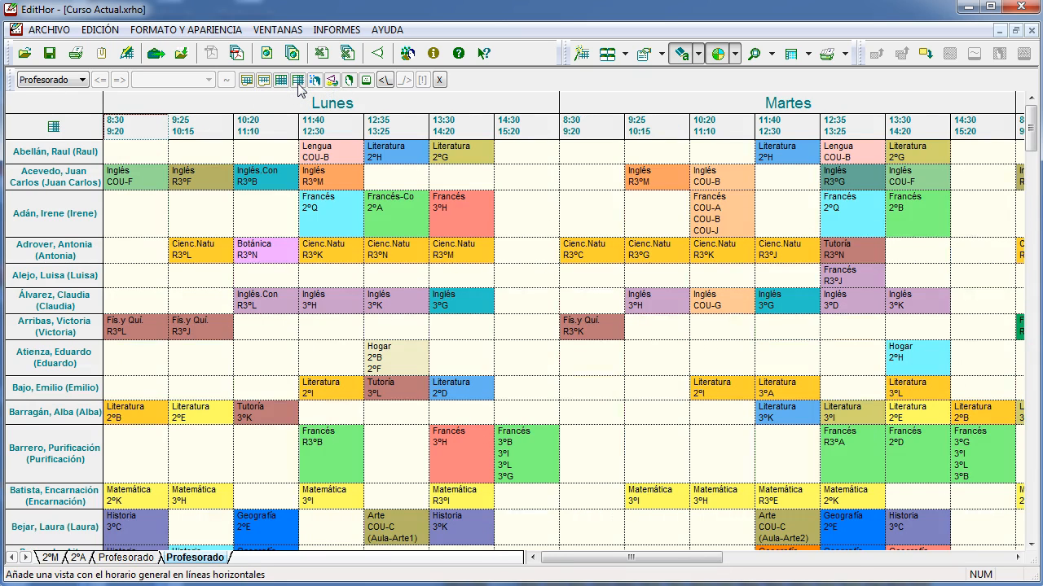
{"action": "left_click", "coordinate": [300, 93]}
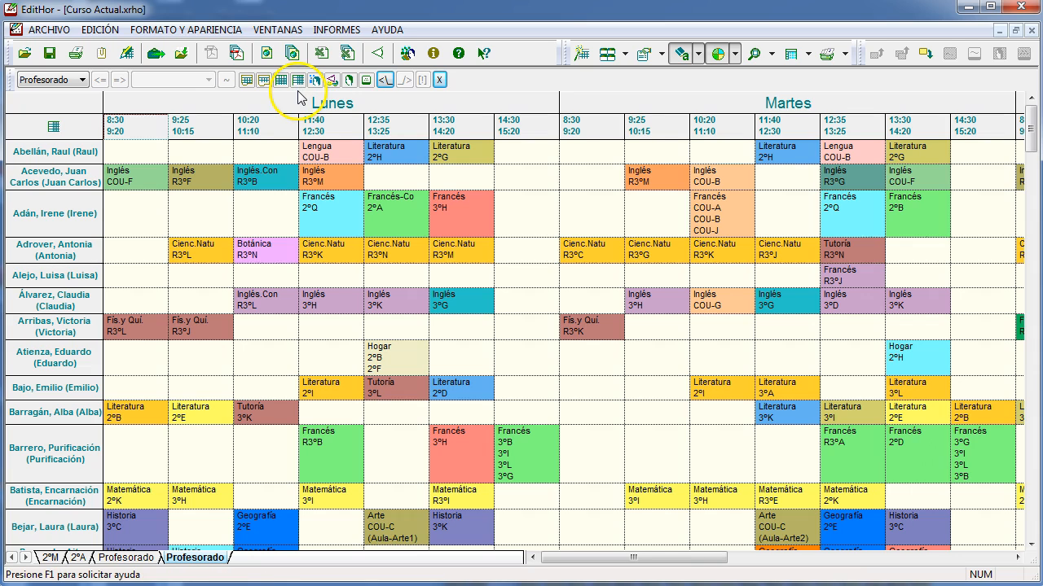
{"action": "left_click", "coordinate": [317, 81]}
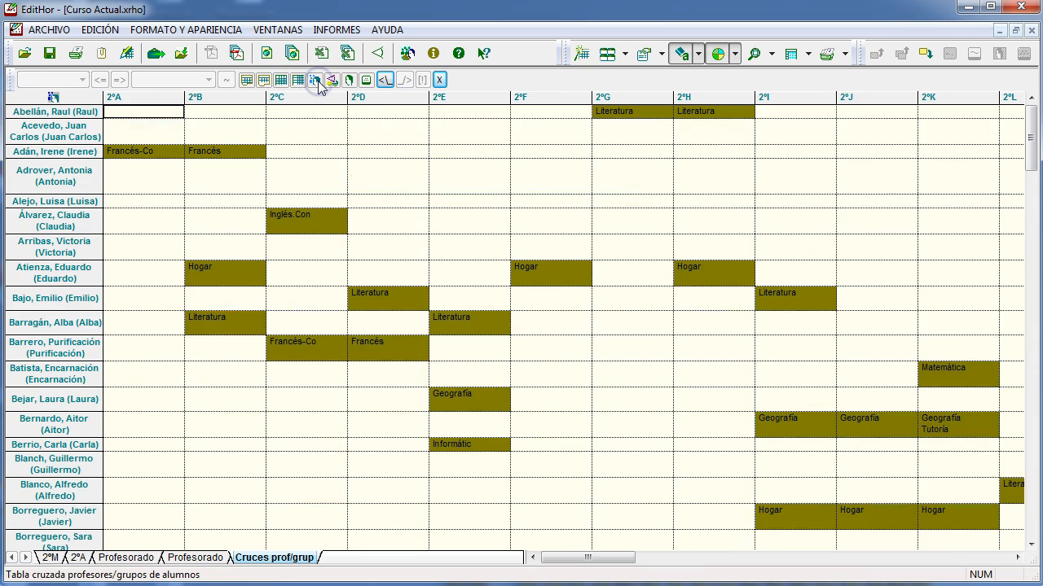
{"action": "left_click", "coordinate": [332, 81]}
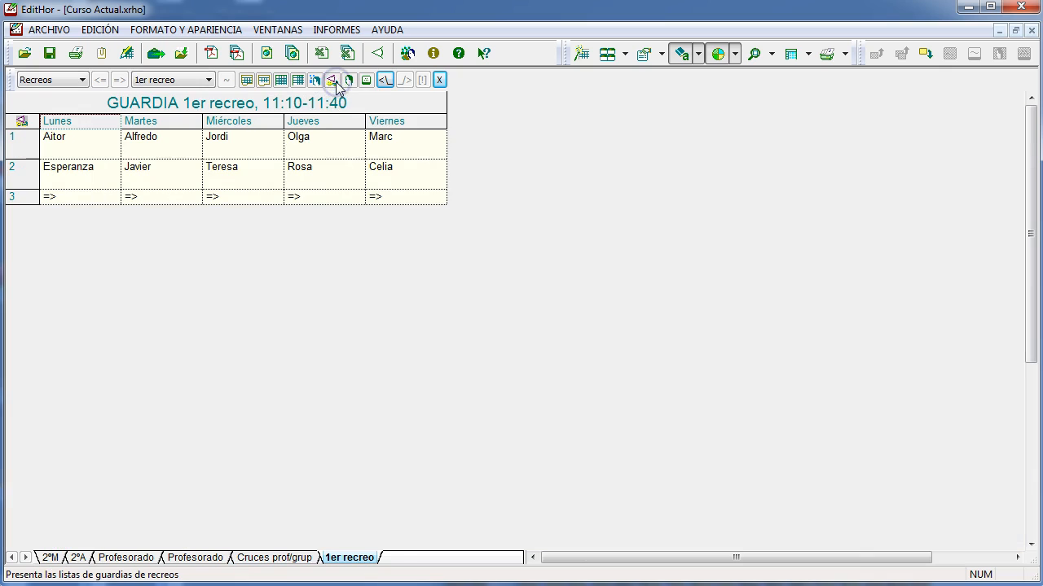
Review the open views: vertical teacher timetable, group 2ºA, horizontal teacher timetable, 1er recreo duties and the teacher/group cross table.
{"action": "left_click", "coordinate": [141, 559]}
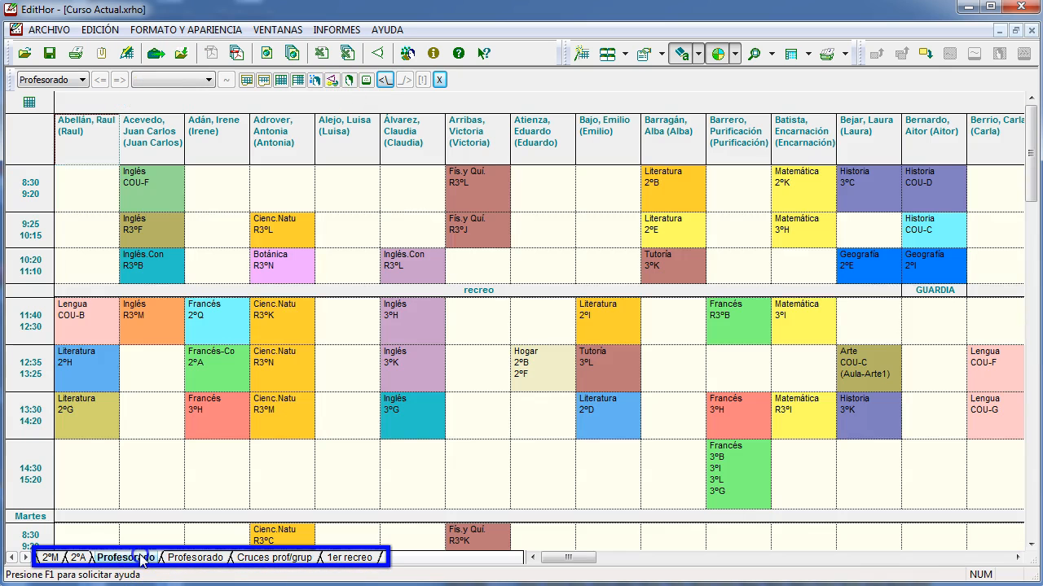
{"action": "left_click", "coordinate": [77, 558]}
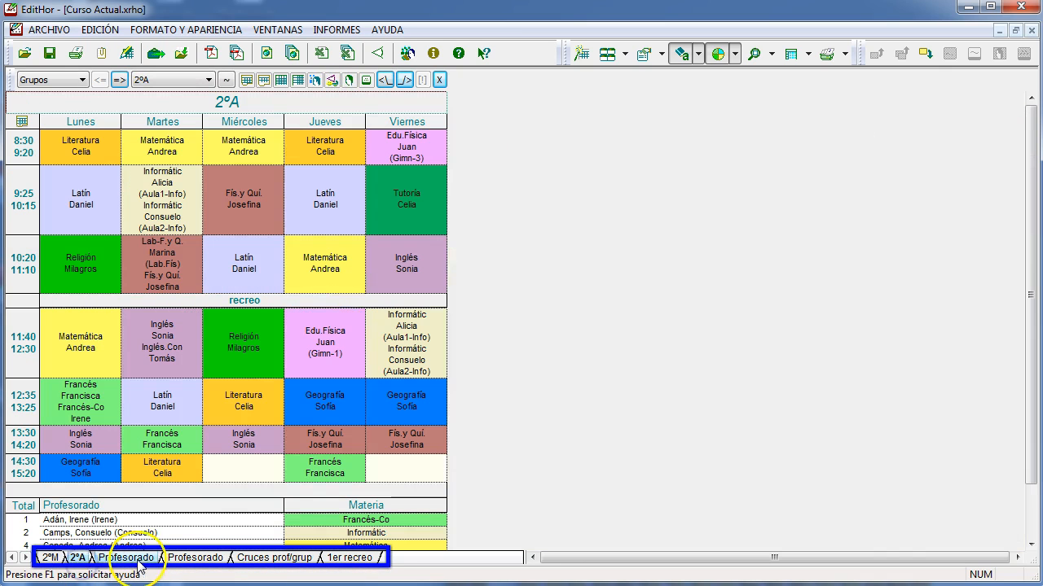
{"action": "left_click", "coordinate": [195, 558]}
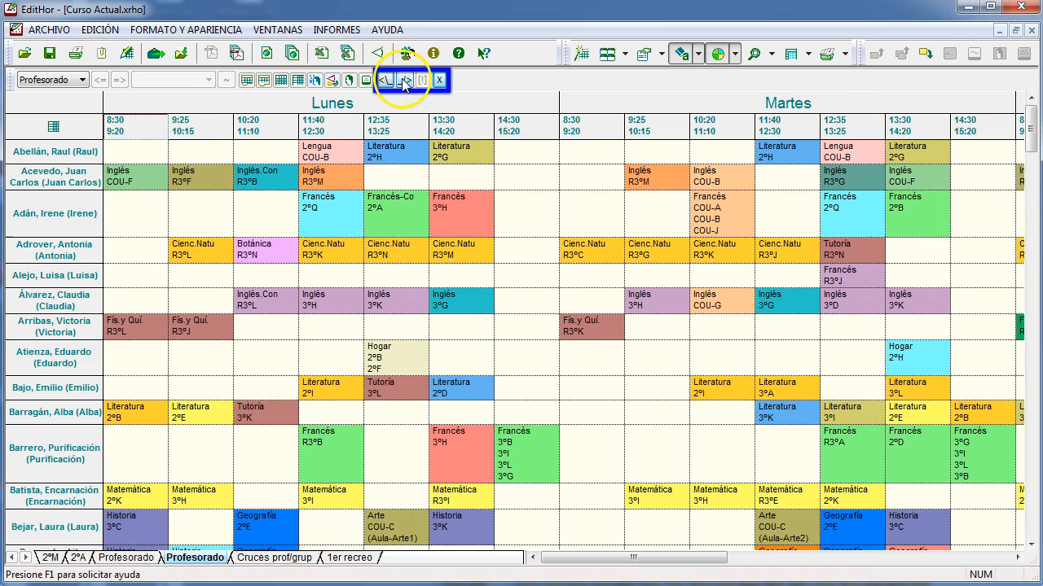
{"action": "left_click", "coordinate": [404, 79]}
{"action": "left_click", "coordinate": [404, 80]}
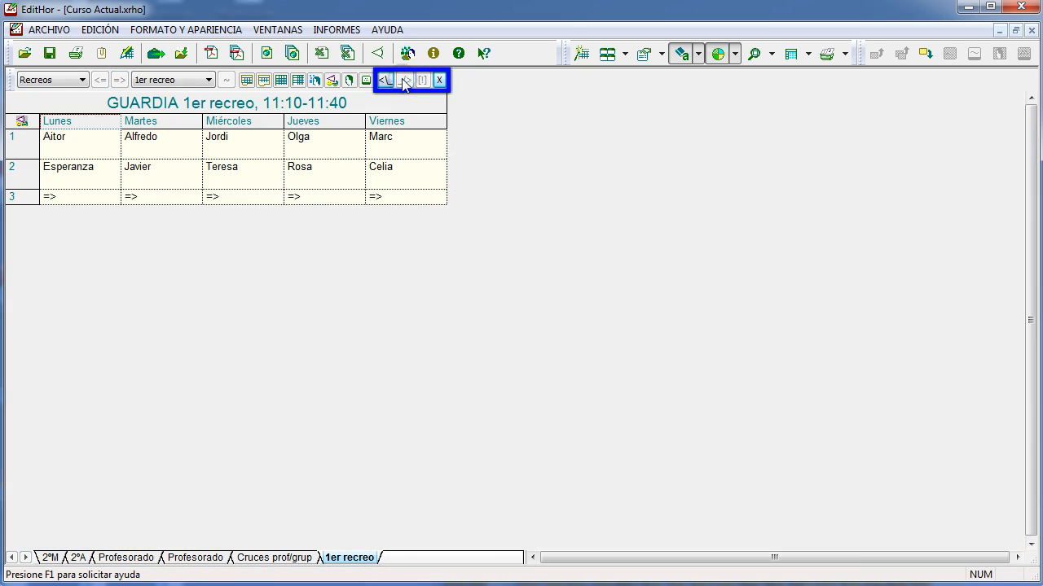
{"action": "left_click", "coordinate": [386, 80]}
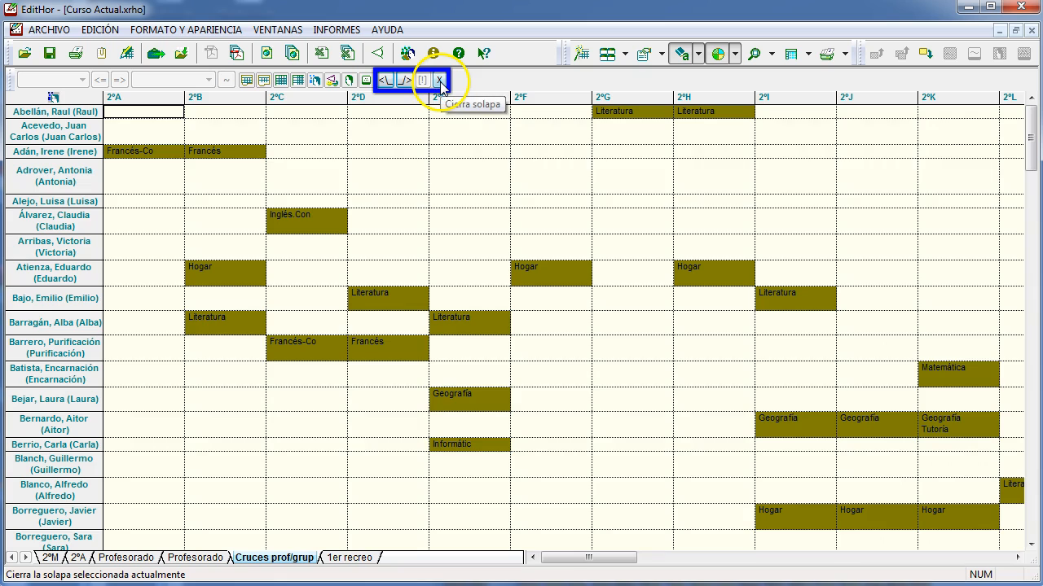
Close all the additional views so that only the 2ºM group timetable remains open.
{"action": "left_click", "coordinate": [440, 82]}
{"action": "left_click", "coordinate": [440, 82]}
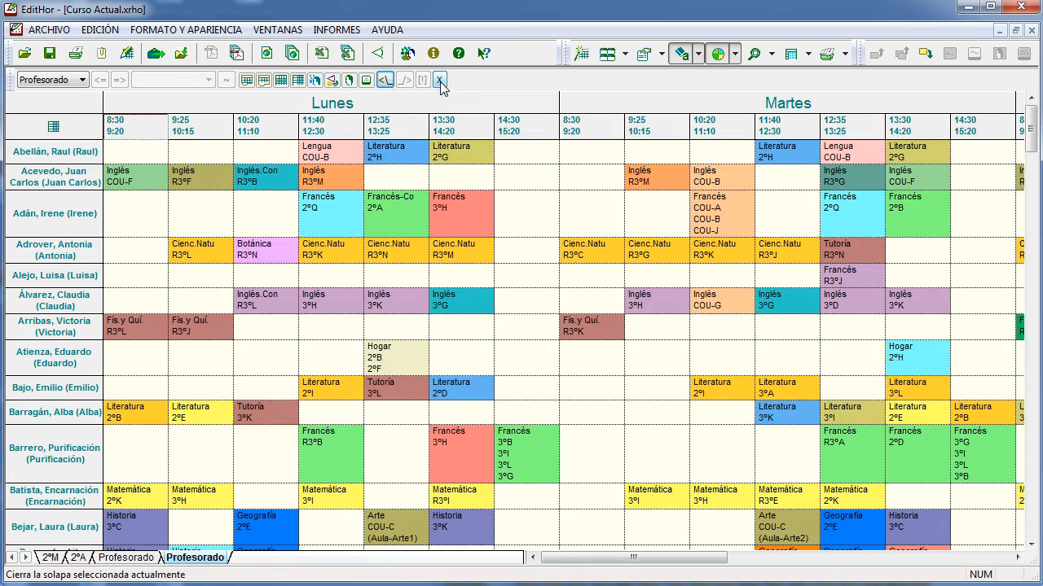
{"action": "triple_click", "coordinate": [440, 81]}
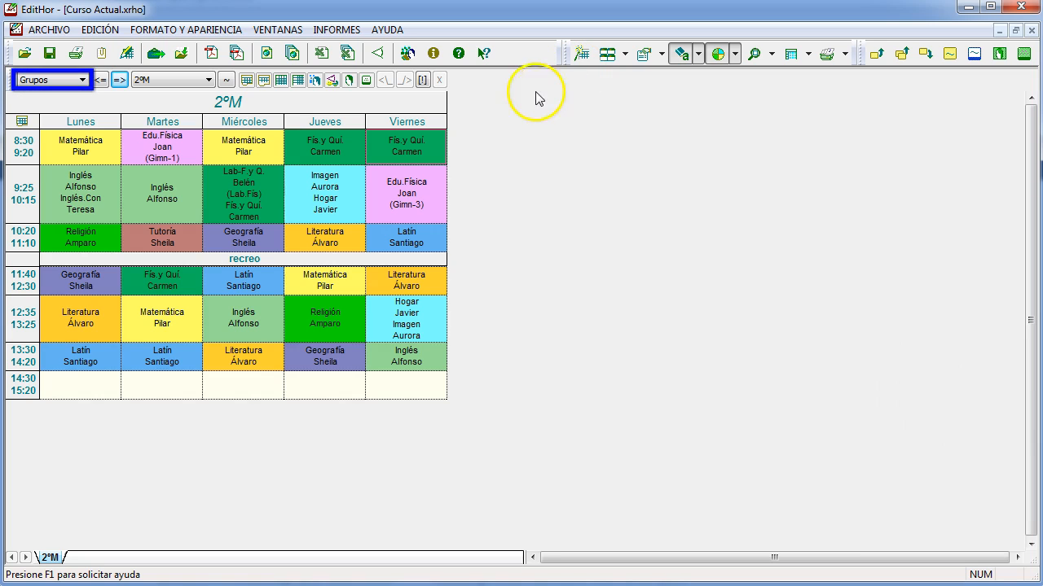
Open the timetable of the teacher of 2ºM's Friday 11:40 Literatura session in a new window.
{"action": "right_click", "coordinate": [394, 277]}
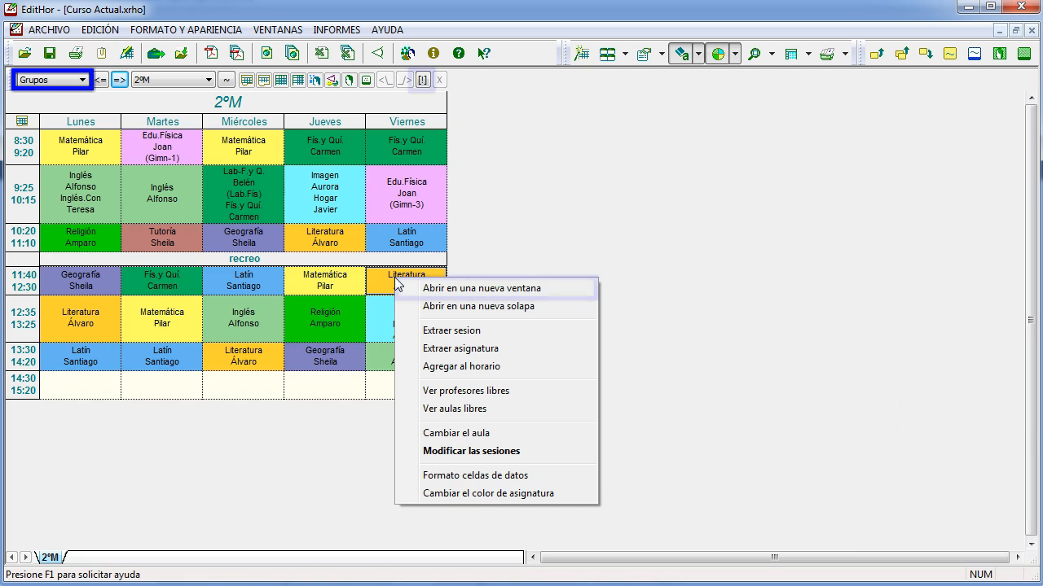
{"action": "left_click", "coordinate": [442, 294]}
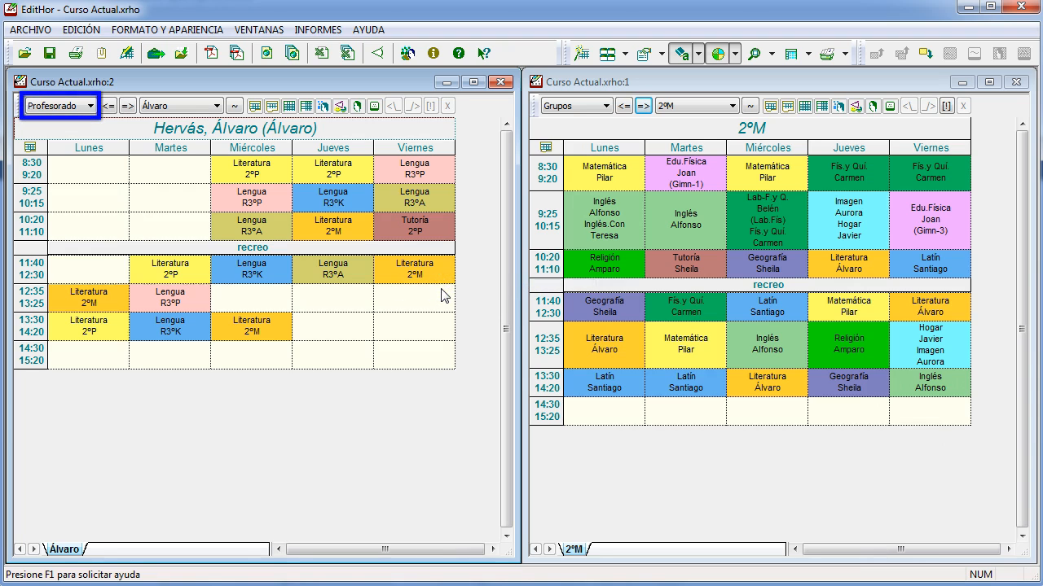
{"action": "left_click", "coordinate": [443, 294]}
Extract the Monday 12:35 Literatura session from the 2ºM timetable and place the results window below the timetables.
{"action": "left_click", "coordinate": [635, 364]}
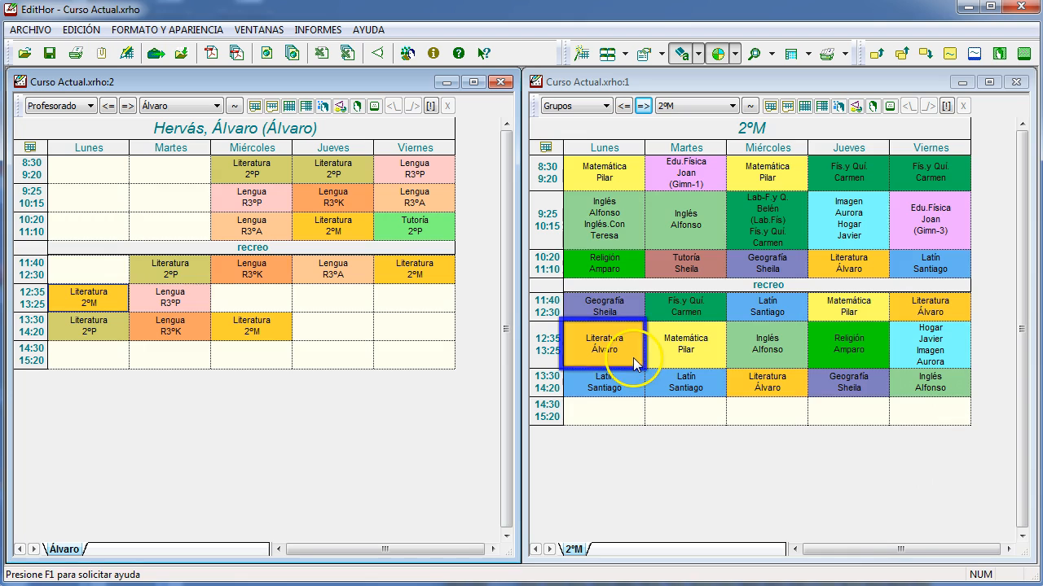
{"action": "right_click", "coordinate": [635, 364]}
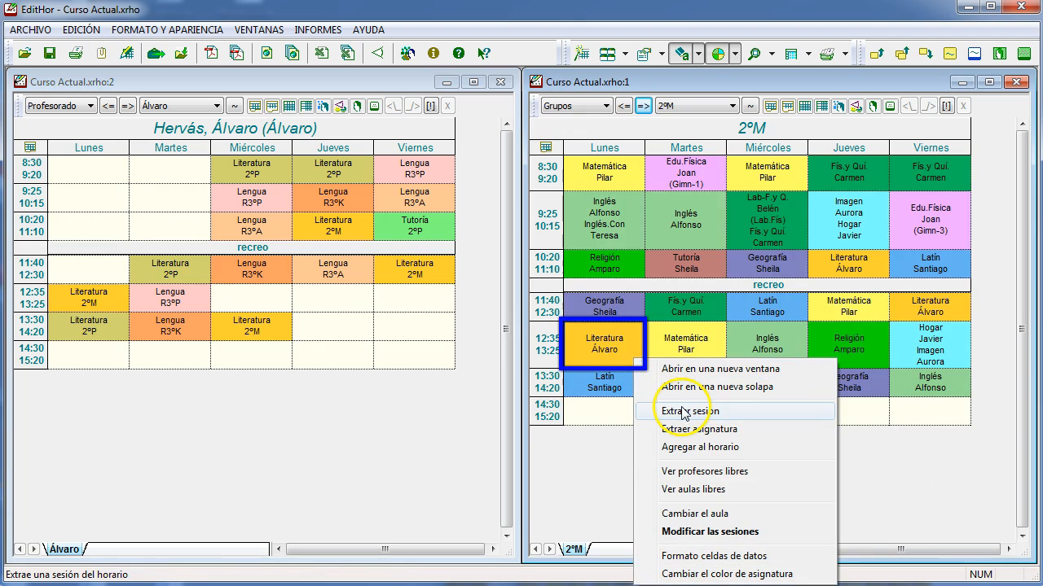
{"action": "left_click", "coordinate": [681, 411]}
{"action": "left_click_drag", "start_coordinate": [284, 40], "coordinate": [438, 425]}
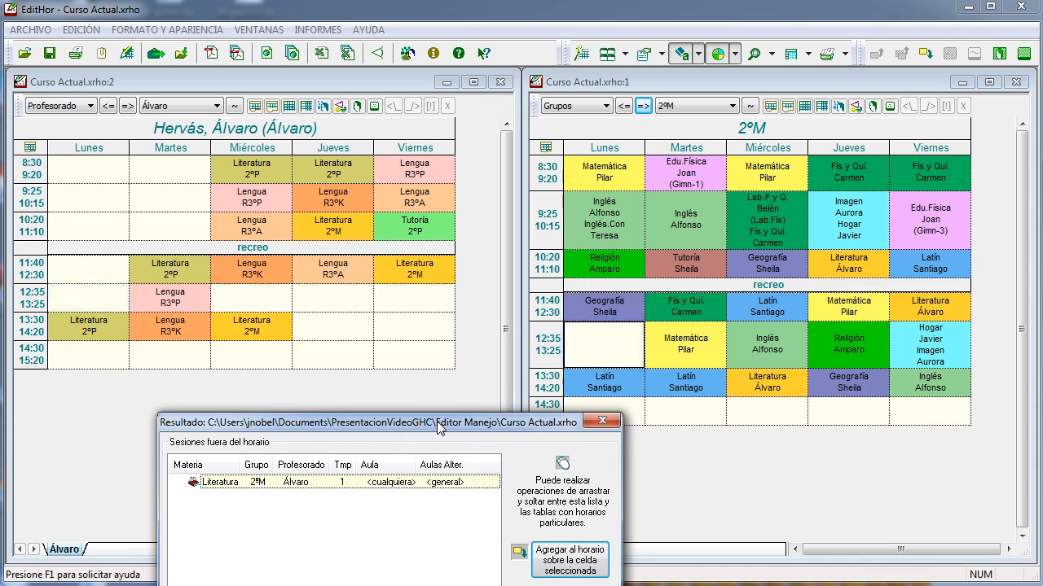
{"action": "left_click_drag", "start_coordinate": [436, 421], "coordinate": [415, 427]}
Return the extracted Literatura session to Monday 12:35, and take the Wednesday 13:30 Literatura session out and put it back.
{"action": "left_click", "coordinate": [276, 484]}
{"action": "left_click_drag", "start_coordinate": [277, 489], "coordinate": [100, 300]}
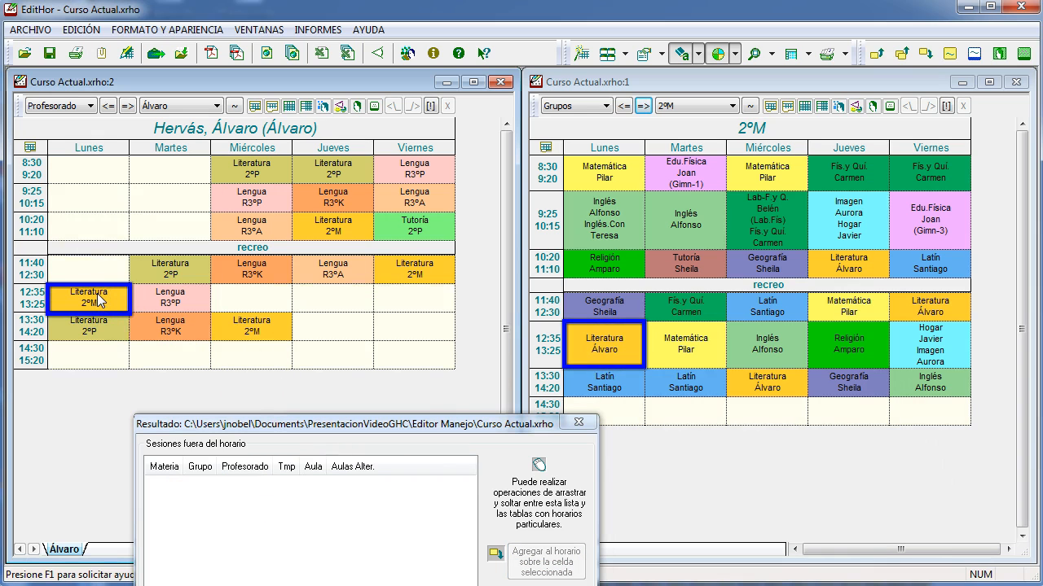
{"action": "left_click_drag", "start_coordinate": [249, 325], "coordinate": [280, 543]}
{"action": "left_click_drag", "start_coordinate": [278, 484], "coordinate": [258, 333]}
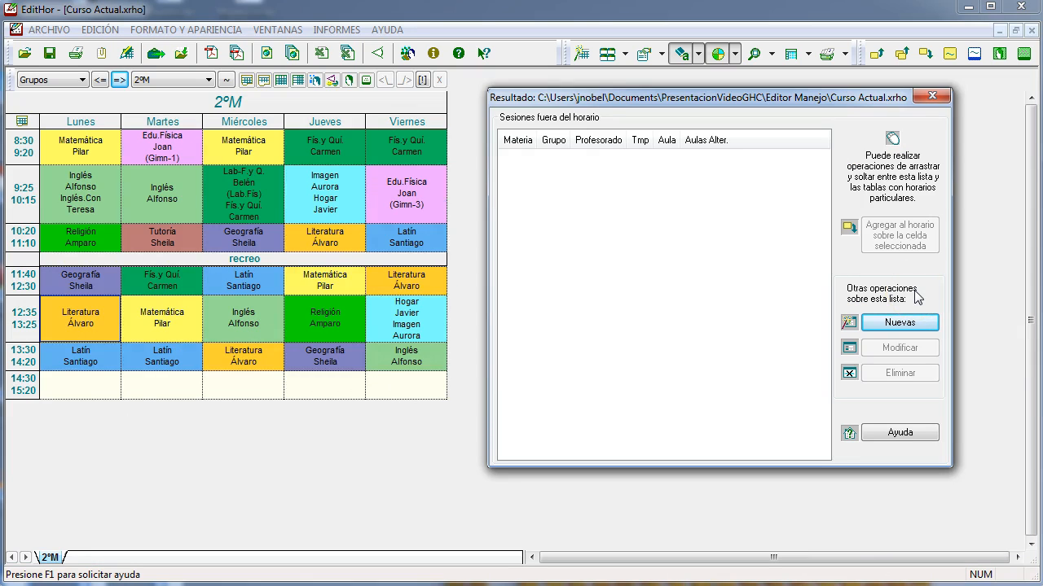
Start a new lectiva session outside the timetable with subject Alemán for group 2ºM.
{"action": "left_click", "coordinate": [900, 323]}
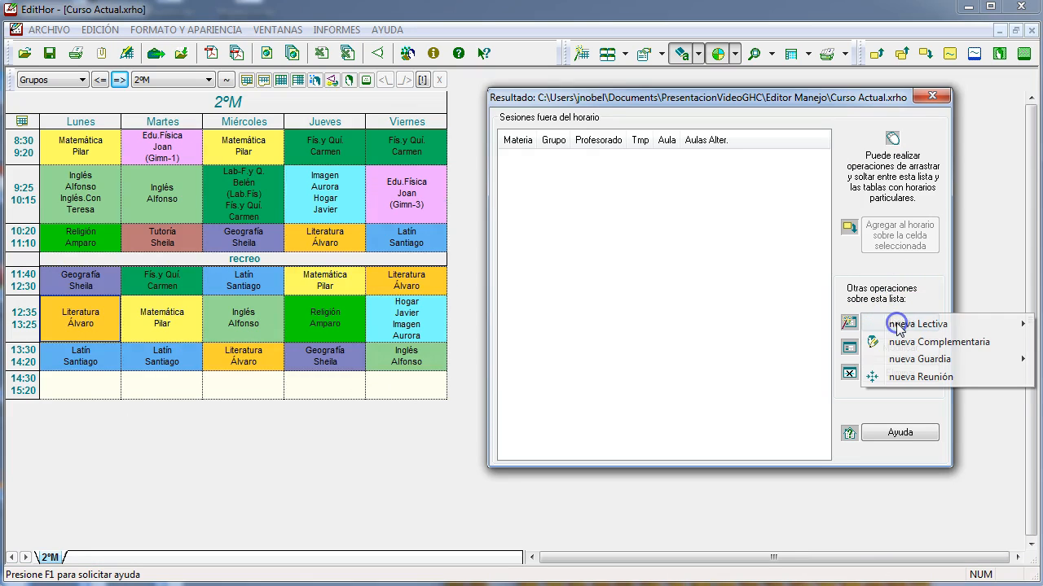
{"action": "mouse_move", "coordinate": [914, 330]}
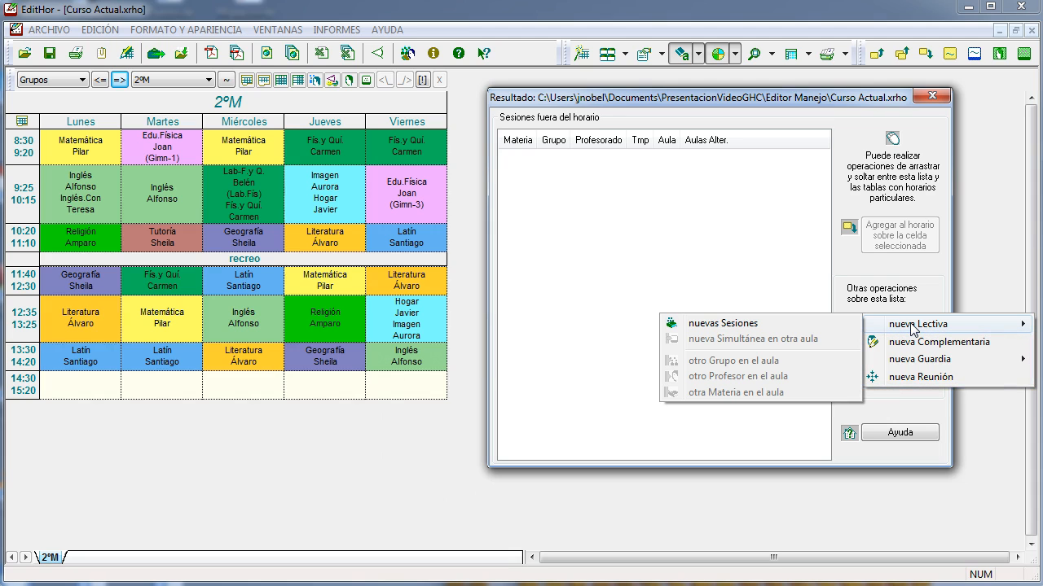
{"action": "left_click", "coordinate": [757, 323]}
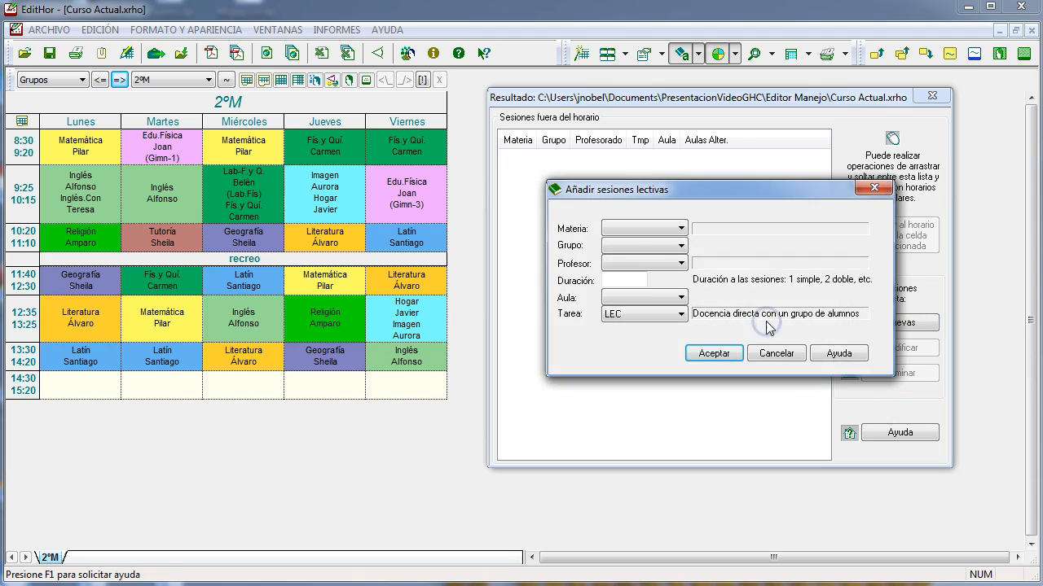
{"action": "left_click", "coordinate": [681, 228]}
{"action": "left_click", "coordinate": [643, 238]}
{"action": "left_click", "coordinate": [681, 245]}
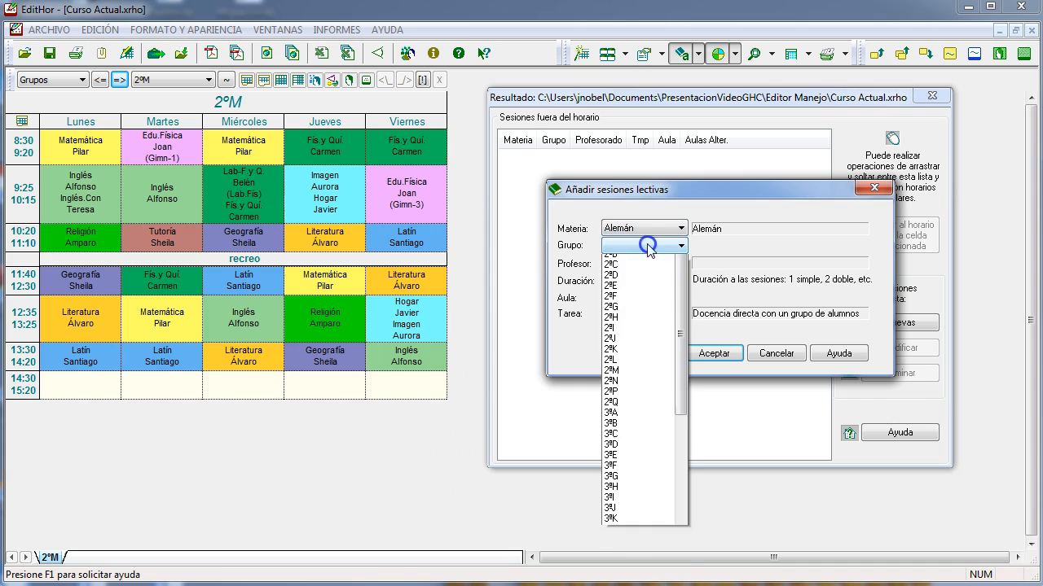
{"action": "left_click", "coordinate": [642, 387]}
Assign the Literatura teacher to the new session, with duration 1 and room Aula2-Info, and accept it.
{"action": "left_click", "coordinate": [650, 263]}
{"action": "left_click", "coordinate": [636, 341]}
{"action": "left_click", "coordinate": [624, 282]}
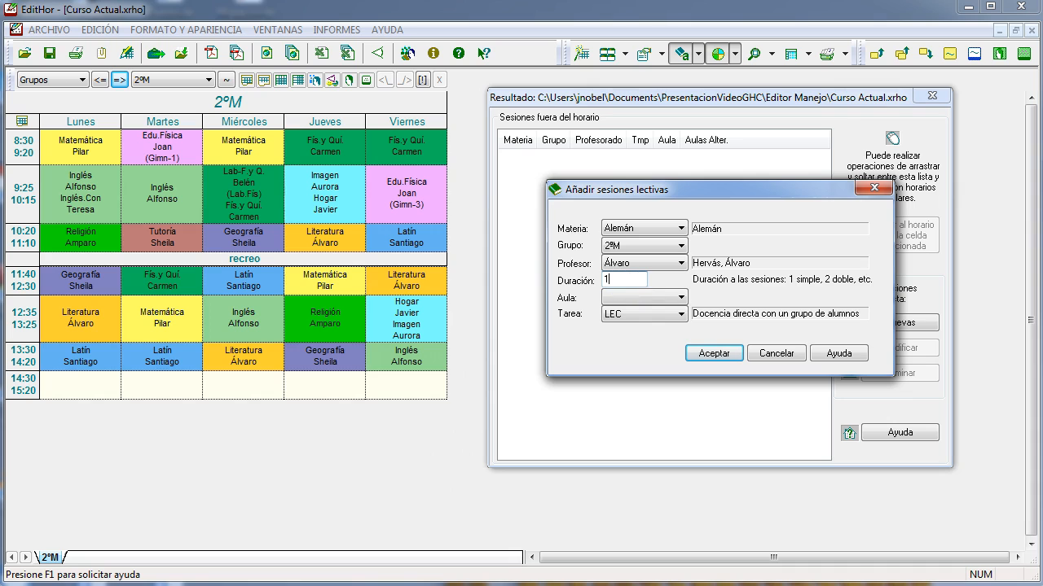
{"action": "left_click", "coordinate": [681, 297]}
{"action": "left_click", "coordinate": [639, 361]}
{"action": "left_click", "coordinate": [705, 357]}
Place the Alemán session in the Tuesday 14:30 slot of the 2ºM timetable, continuing despite the template restriction.
{"action": "left_click_drag", "start_coordinate": [587, 158], "coordinate": [187, 383]}
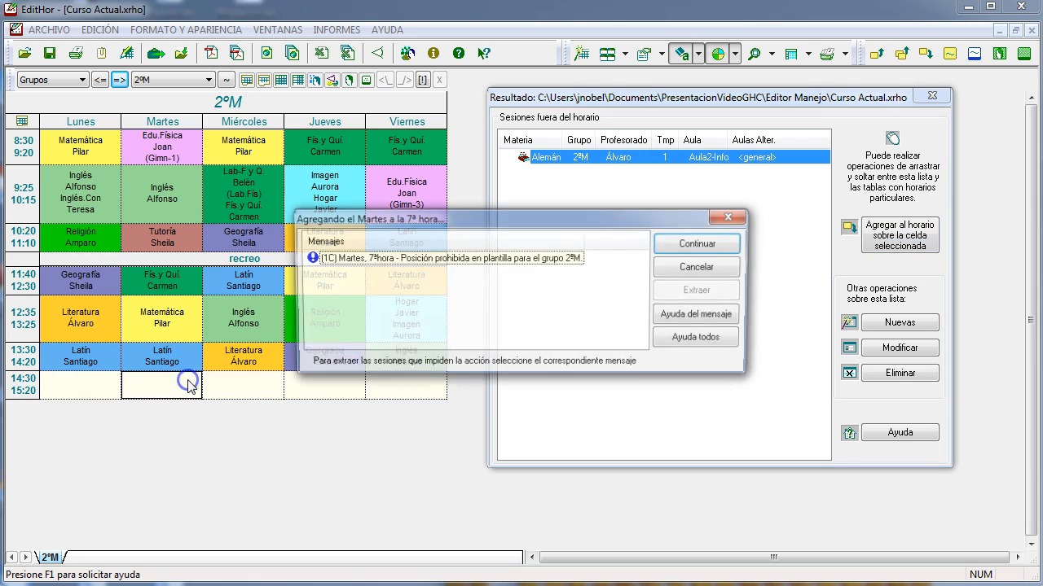
{"action": "left_click", "coordinate": [675, 243]}
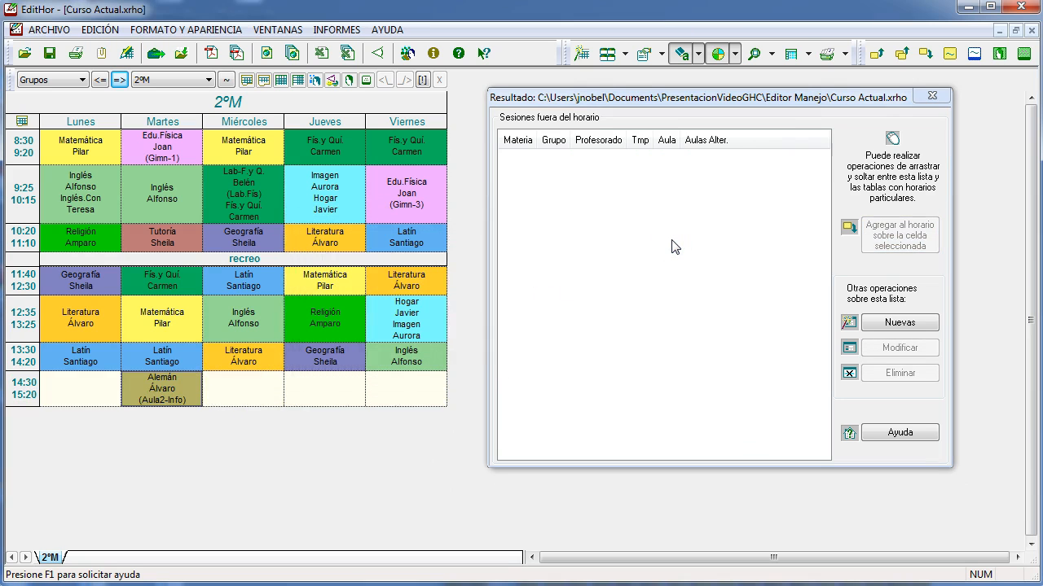
Take the Alemán session out of the Tuesday 14:30 slot and delete it from the list of sessions outside the timetable.
{"action": "left_click_drag", "start_coordinate": [186, 382], "coordinate": [625, 239]}
{"action": "left_click", "coordinate": [909, 354]}
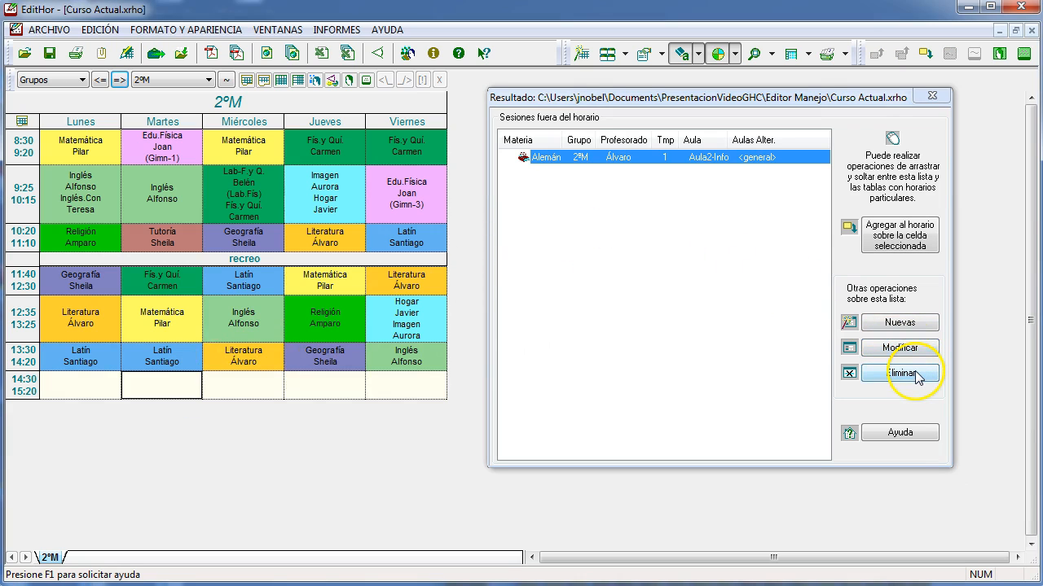
{"action": "left_click", "coordinate": [916, 374]}
{"action": "left_click", "coordinate": [805, 324]}
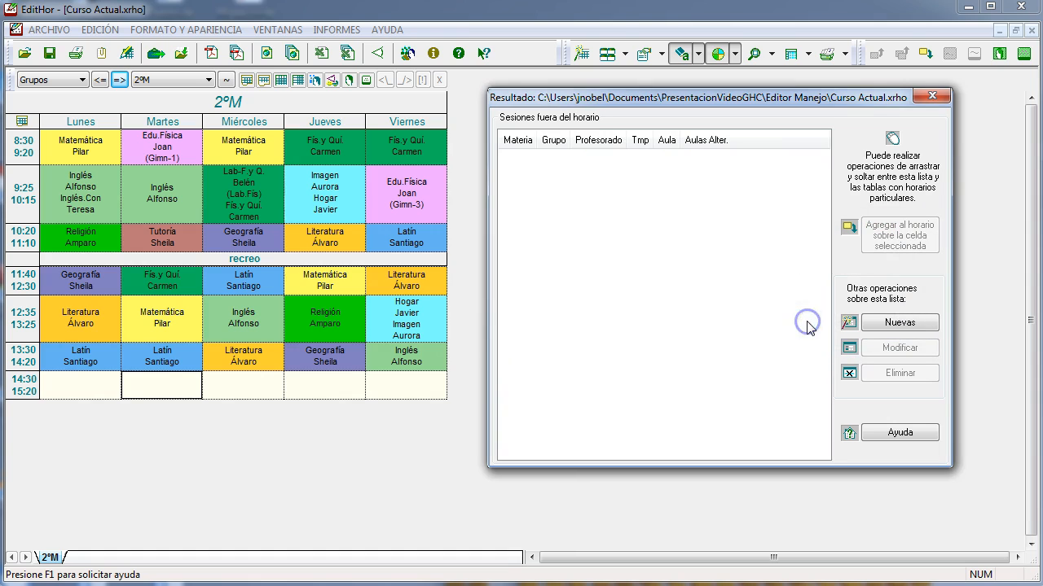
{"action": "left_click", "coordinate": [797, 351]}
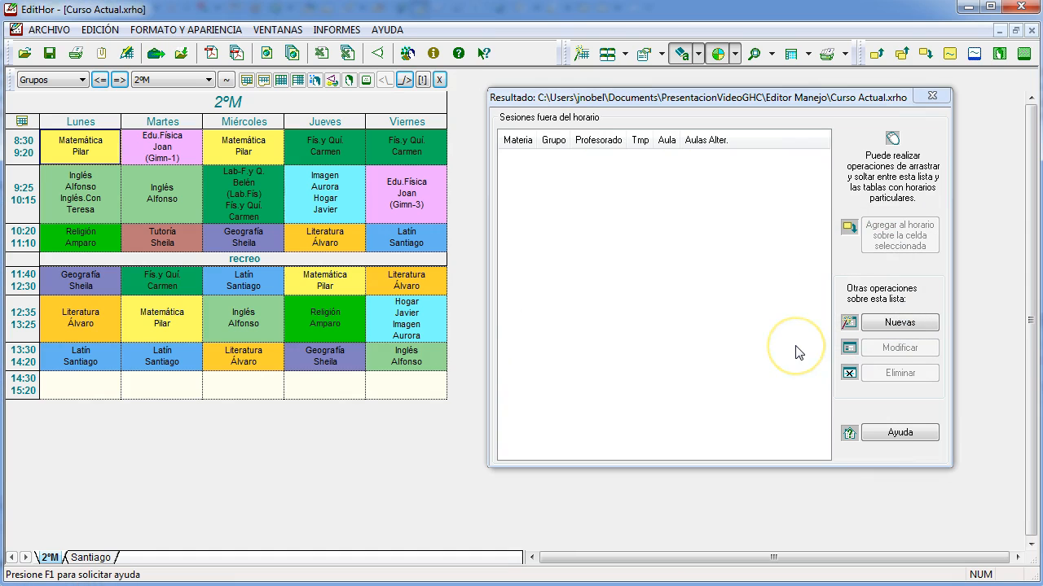
Try to move 2ºM's Monday 13:30 Latín session to the Monday 14:30 slot.
{"action": "left_click", "coordinate": [60, 352]}
{"action": "left_click_drag", "start_coordinate": [61, 353], "coordinate": [88, 383]}
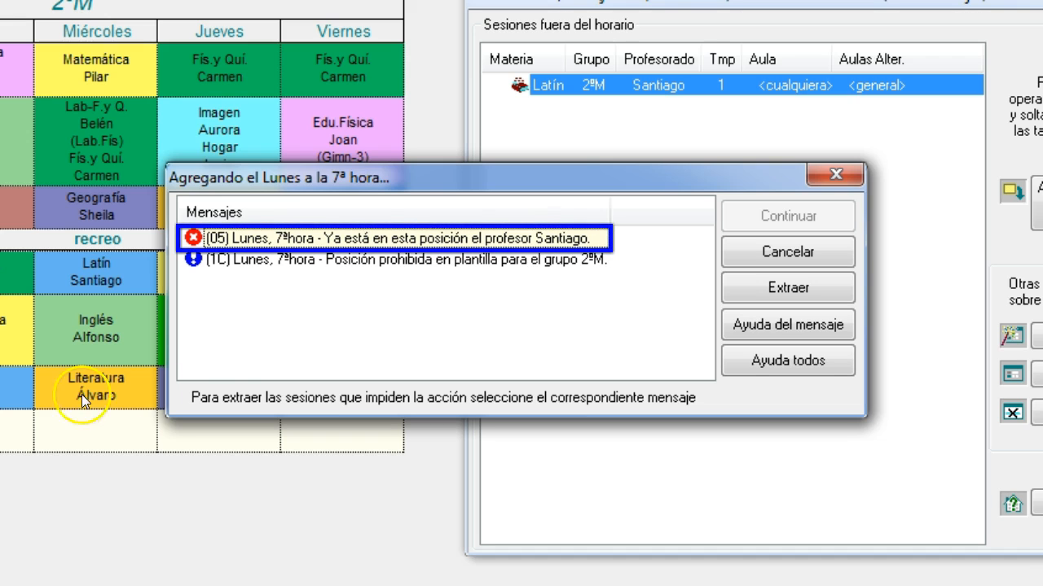
{"action": "left_click", "coordinate": [778, 254]}
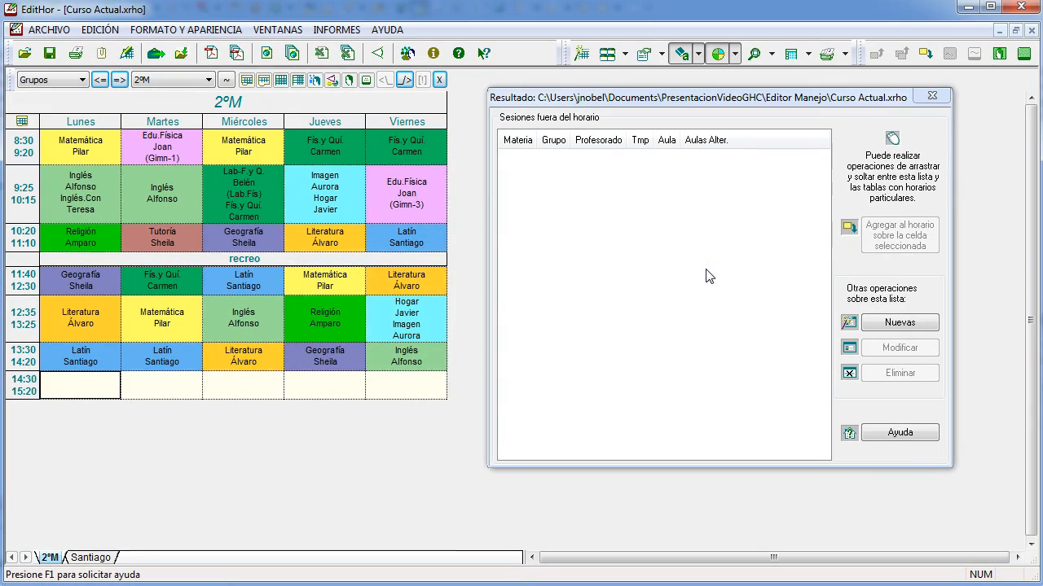
Move 2ºM's Monday 13:30 Latín session to the Thursday 14:30 slot, continuing despite the template restriction.
{"action": "left_click", "coordinate": [709, 271]}
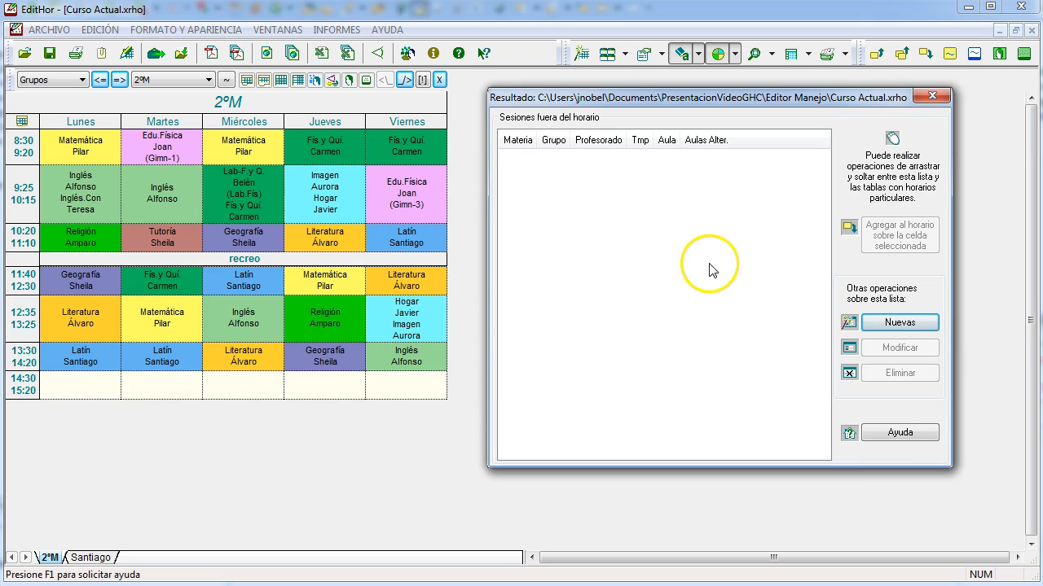
{"action": "left_click", "coordinate": [86, 362]}
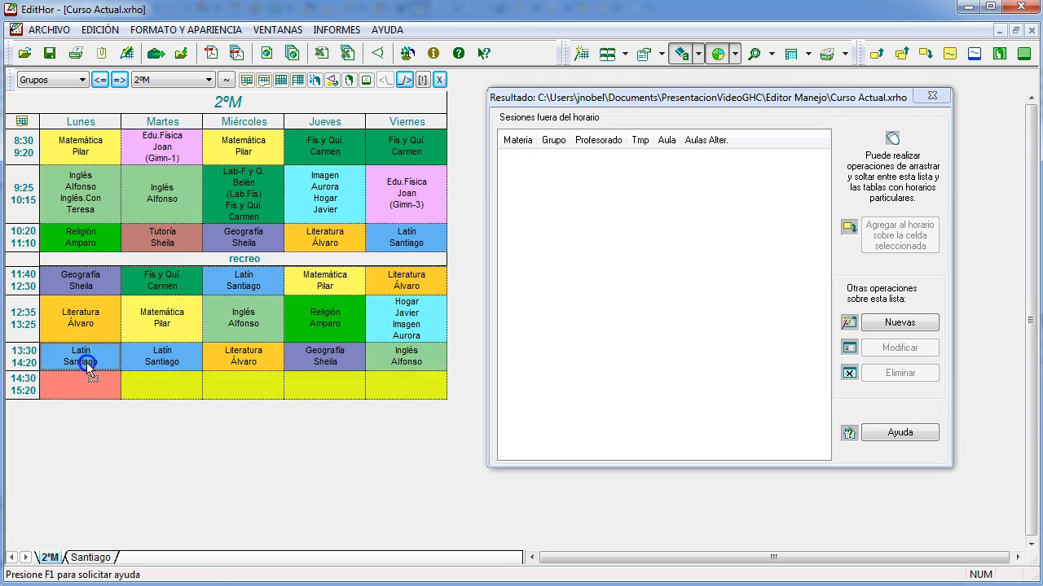
{"action": "left_click", "coordinate": [223, 388]}
{"action": "left_click", "coordinate": [305, 385]}
{"action": "left_click", "coordinate": [395, 386]}
{"action": "left_click", "coordinate": [362, 391]}
{"action": "double_click", "coordinate": [337, 393]}
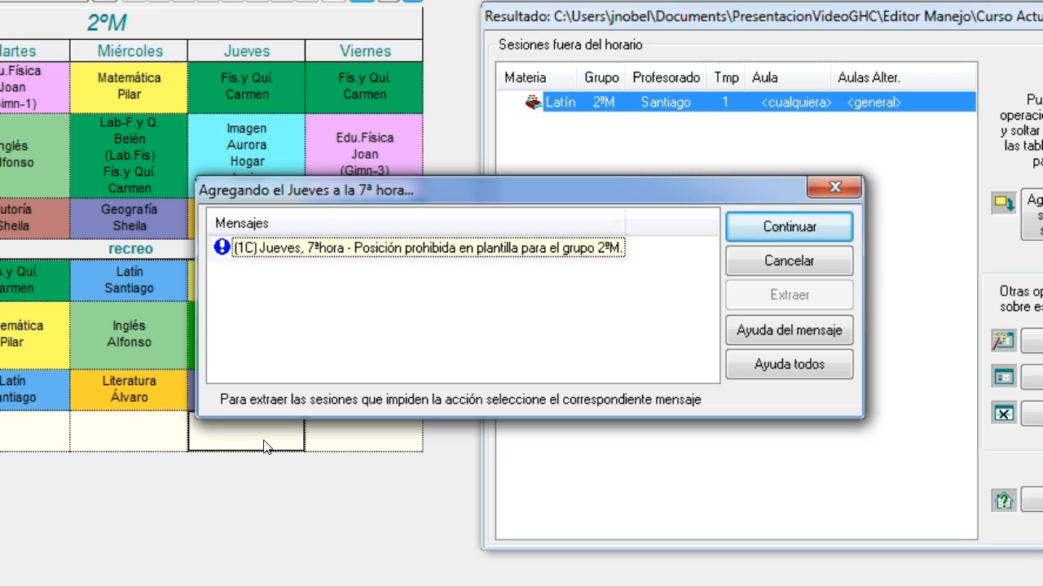
{"action": "left_click", "coordinate": [403, 382]}
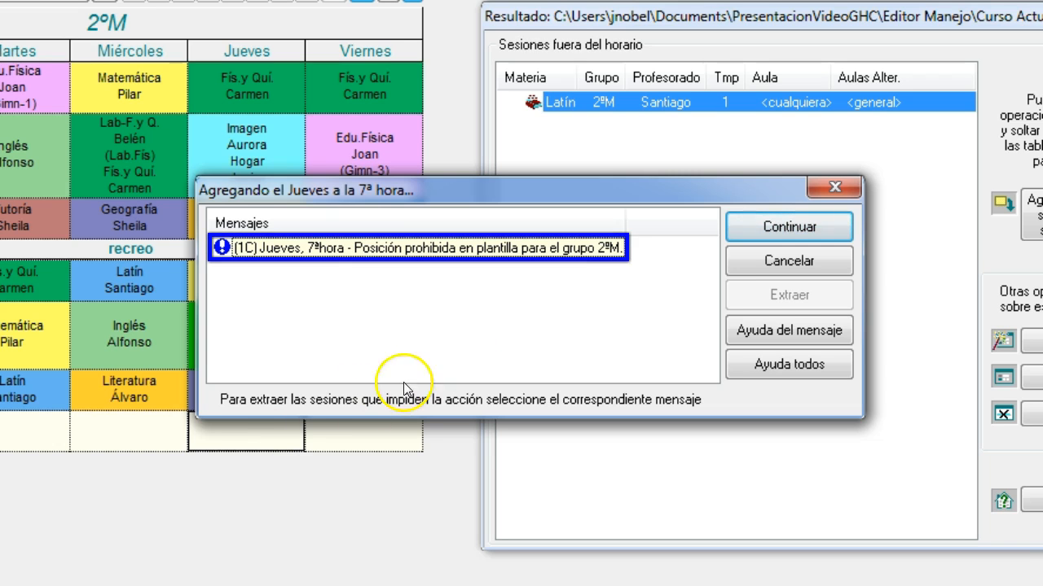
{"action": "left_click", "coordinate": [786, 237]}
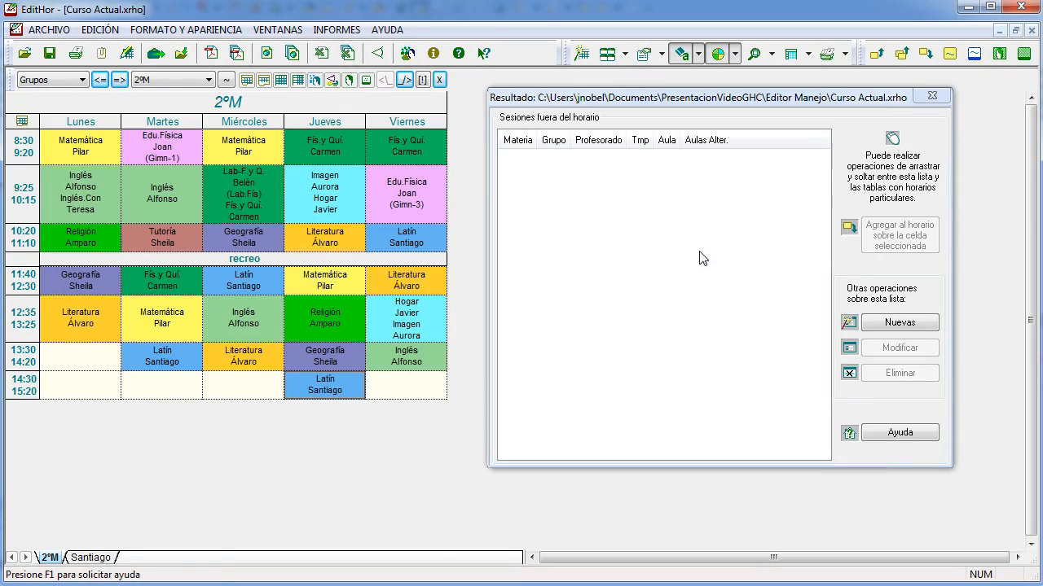
Modify 2ºM's Tuesday 10:20 Tutoría session, replacing its teacher with the next one in the teacher list.
{"action": "left_click", "coordinate": [663, 265]}
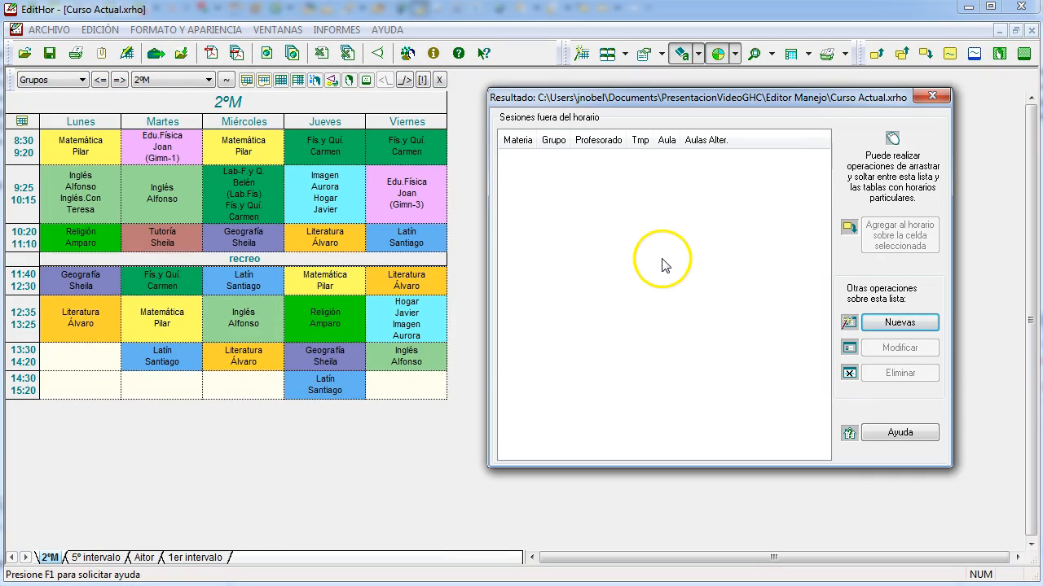
{"action": "right_click", "coordinate": [171, 243]}
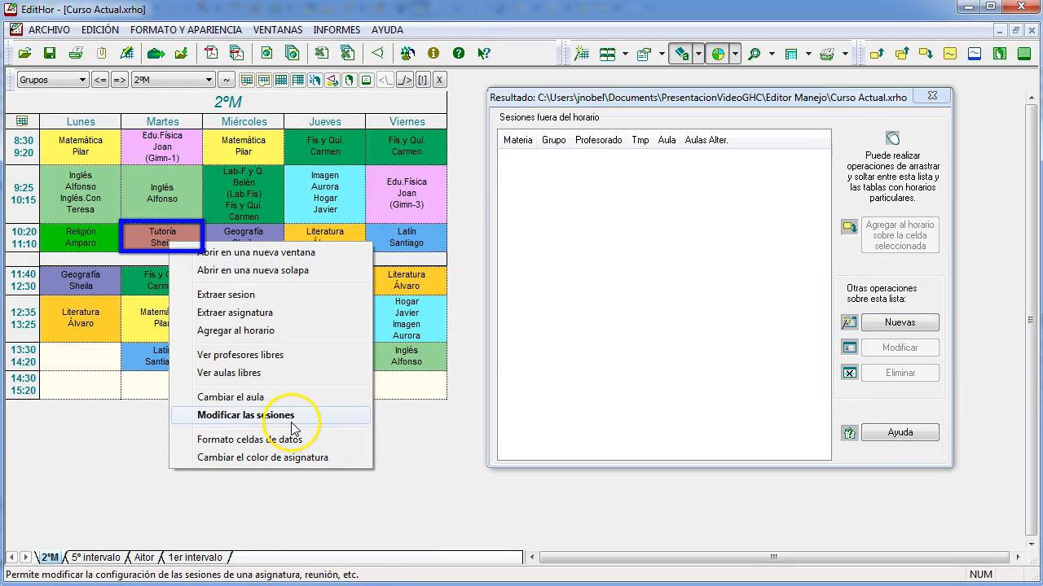
{"action": "left_click", "coordinate": [293, 417]}
{"action": "left_click", "coordinate": [448, 295]}
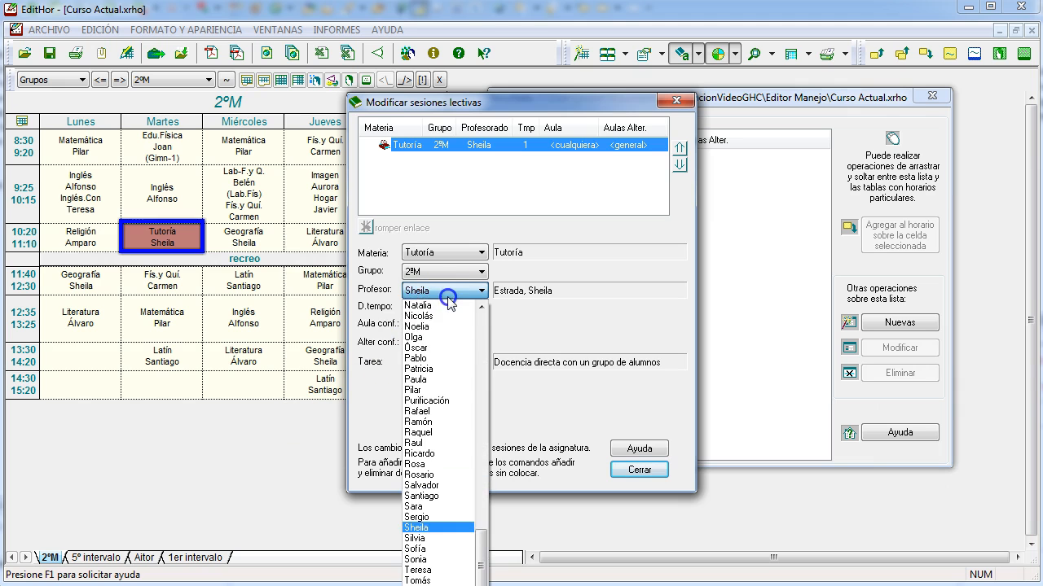
{"action": "left_click", "coordinate": [417, 537]}
{"action": "left_click", "coordinate": [631, 474]}
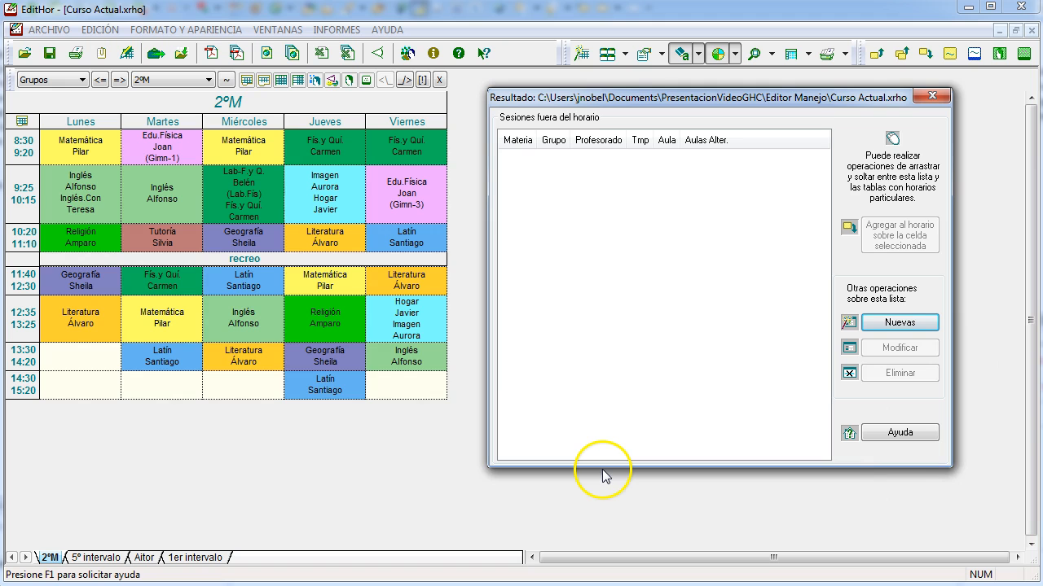
Move 2ºM's Monday 12:35 Literatura session to Wednesday 12:35, extracting the Inglés session that occupies that slot.
{"action": "left_click", "coordinate": [72, 327]}
{"action": "left_click_drag", "start_coordinate": [85, 329], "coordinate": [257, 330]}
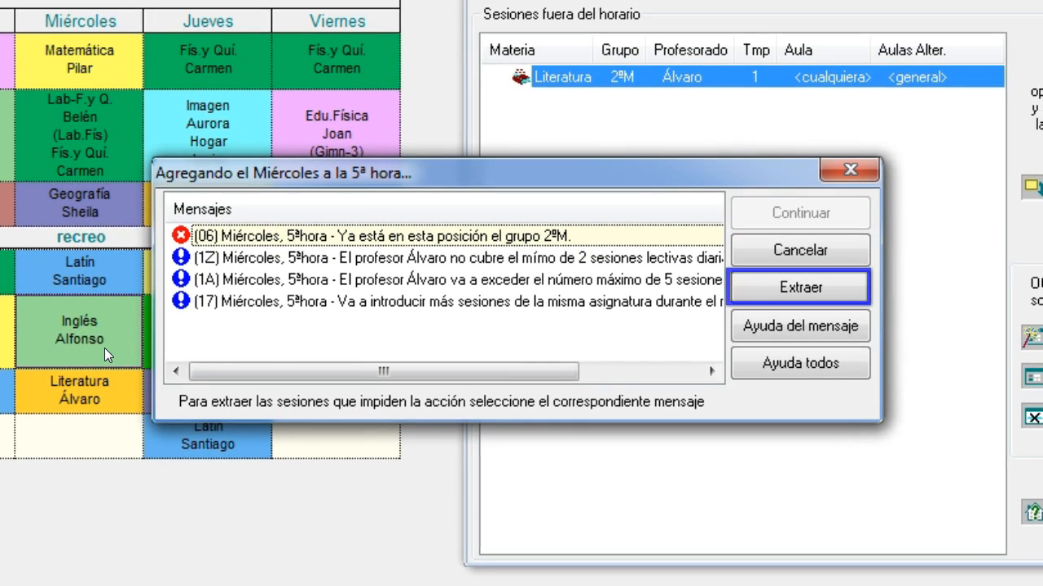
{"action": "left_click", "coordinate": [842, 287]}
{"action": "left_click", "coordinate": [785, 255]}
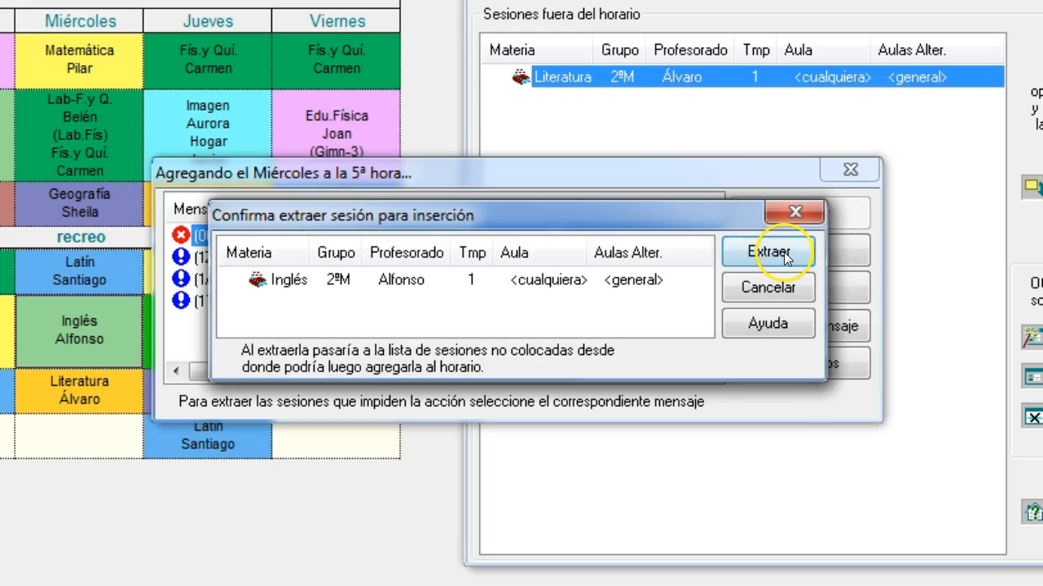
{"action": "left_click", "coordinate": [794, 217]}
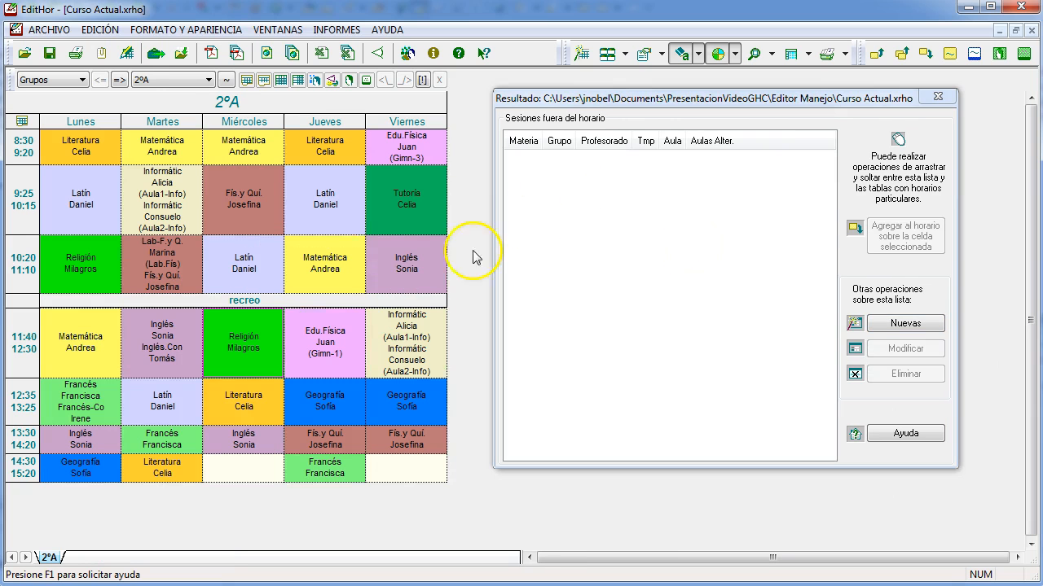
Extract the whole Religión subject from the 2ºA timetable into the list of sessions outside the timetable.
{"action": "left_click", "coordinate": [272, 345]}
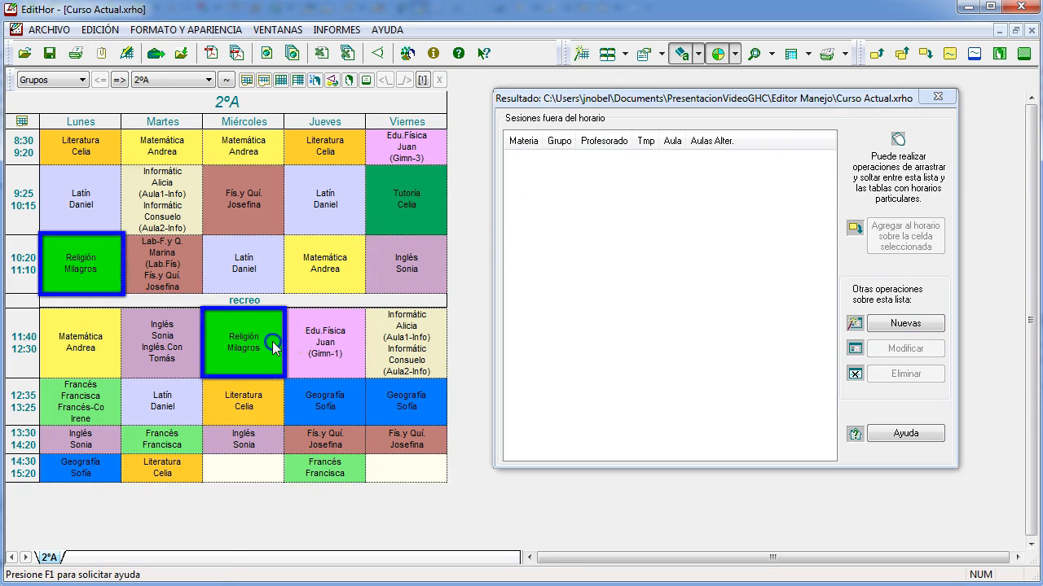
{"action": "right_click", "coordinate": [273, 347]}
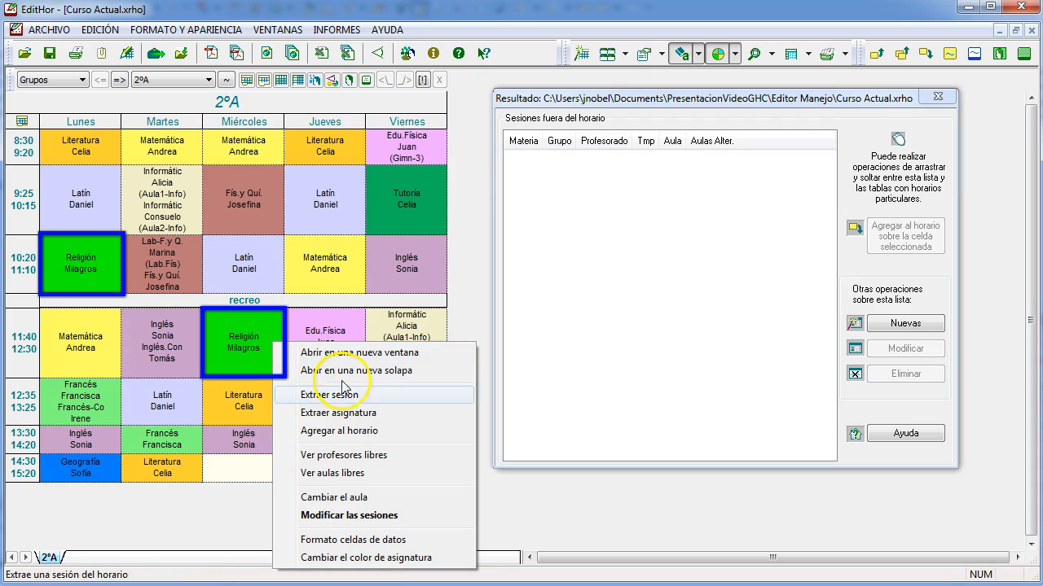
{"action": "left_click", "coordinate": [389, 414]}
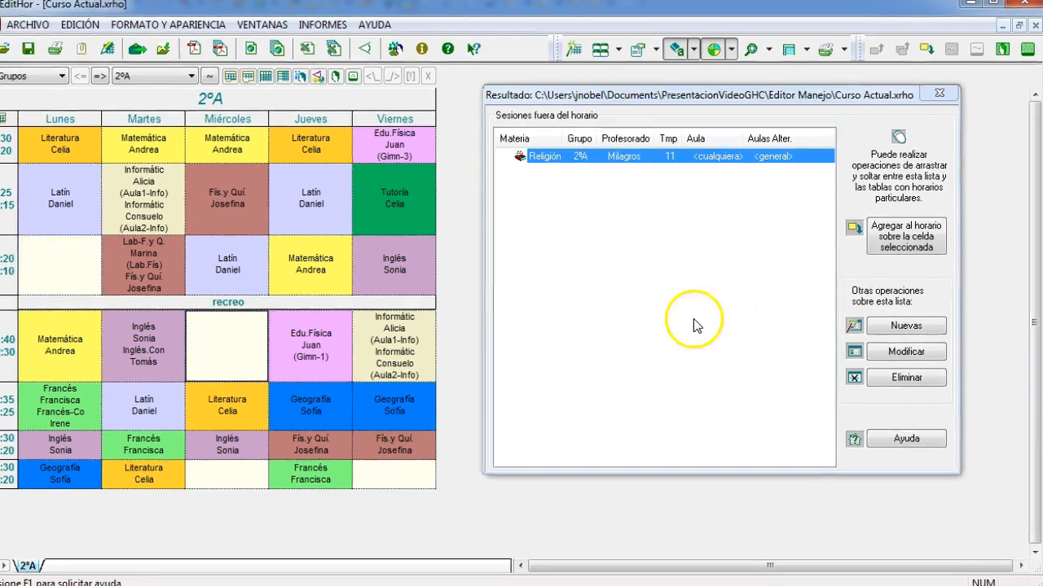
Add a simultaneous teaching session with a second teacher to 2ºA's extracted Religión sessions and accept it.
{"action": "left_click", "coordinate": [905, 324]}
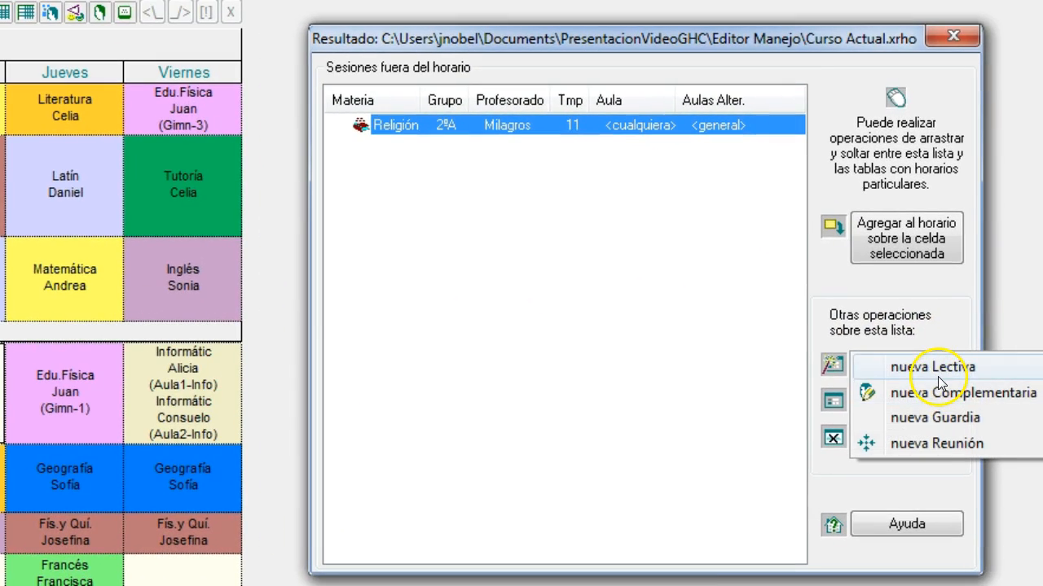
{"action": "mouse_move", "coordinate": [937, 368]}
{"action": "left_click", "coordinate": [681, 442]}
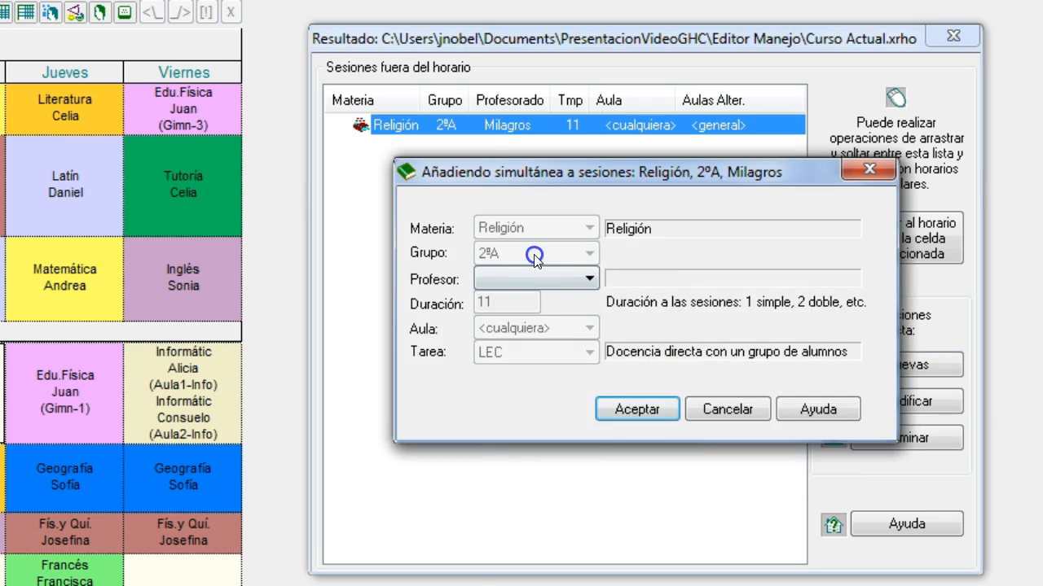
{"action": "left_click", "coordinate": [534, 279]}
{"action": "type", "text": "Carmen"}
{"action": "left_click", "coordinate": [492, 575]}
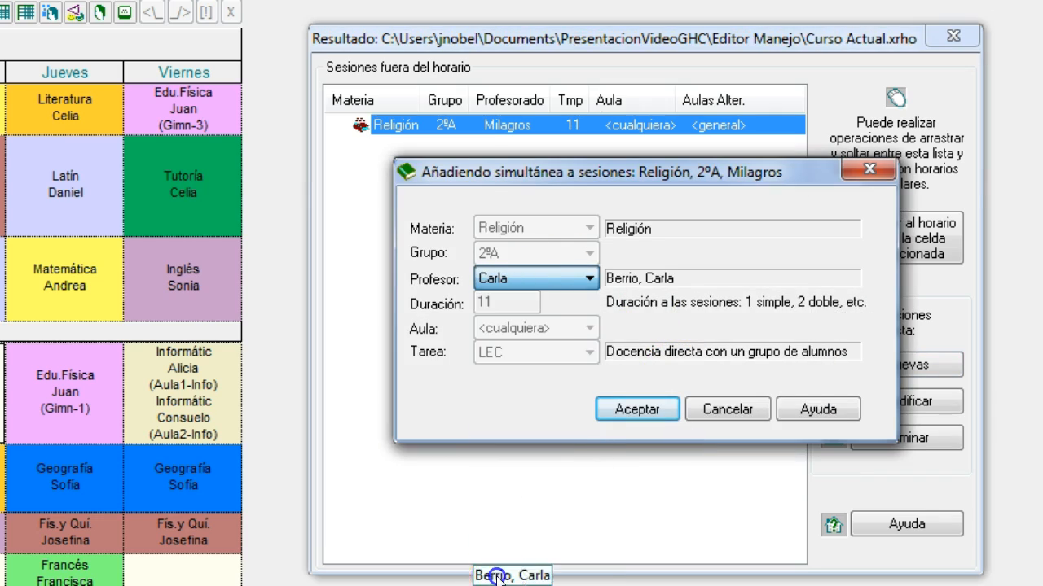
{"action": "left_click", "coordinate": [627, 409]}
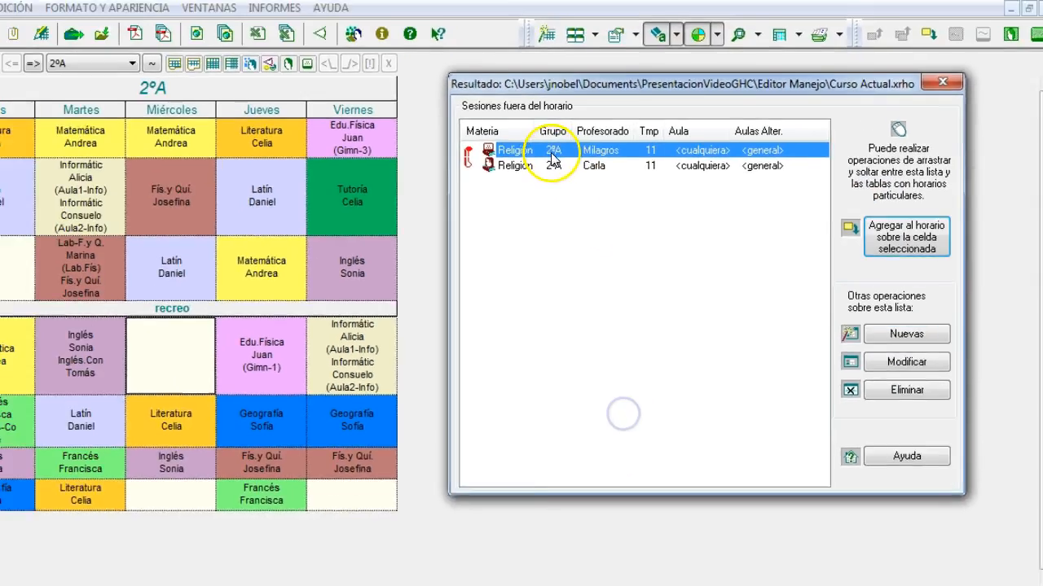
Place the two-teacher Religión sessions back in 2ºA's Monday 10:20 and Wednesday 11:40 slots.
{"action": "left_click_drag", "start_coordinate": [553, 155], "coordinate": [29, 258]}
{"action": "left_click_drag", "start_coordinate": [509, 164], "coordinate": [143, 330]}
{"action": "left_click_drag", "start_coordinate": [220, 320], "coordinate": [222, 324]}
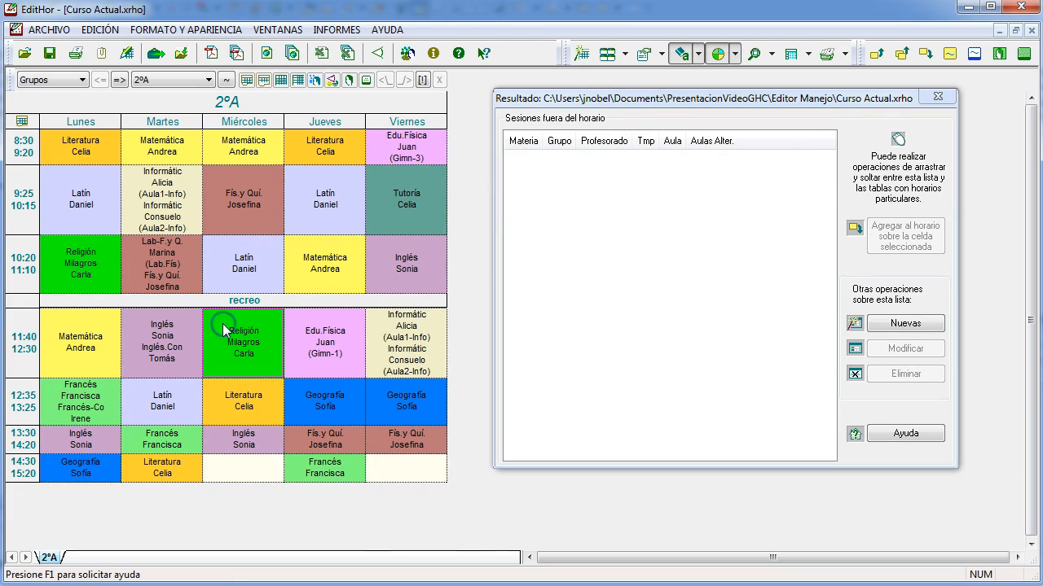
Take 2ºA's Thursday 8:30 Literatura session out of the timetable and delete only that session.
{"action": "left_click", "coordinate": [334, 149]}
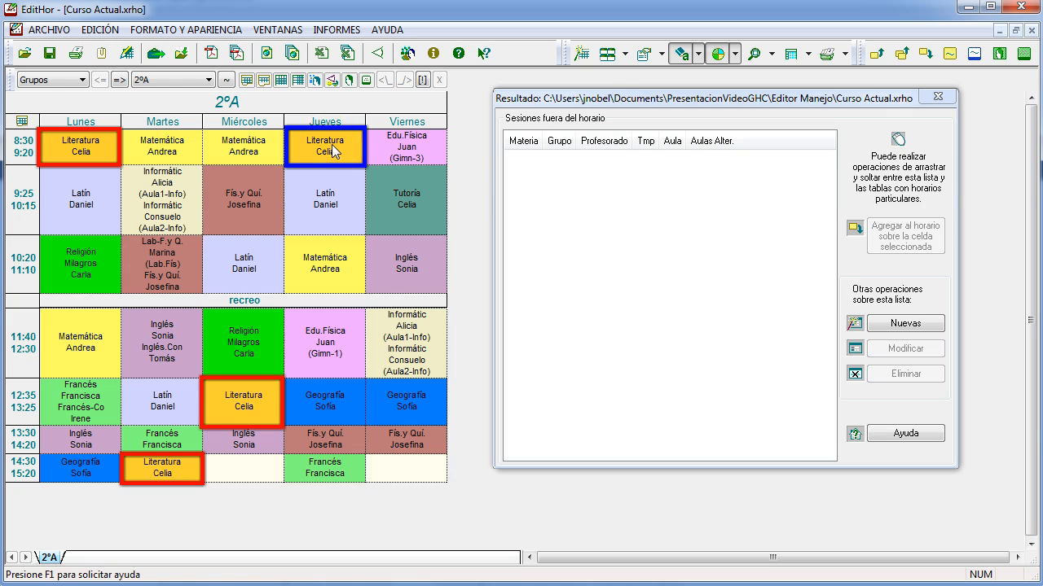
{"action": "left_click_drag", "start_coordinate": [332, 144], "coordinate": [535, 198]}
{"action": "left_click", "coordinate": [886, 376]}
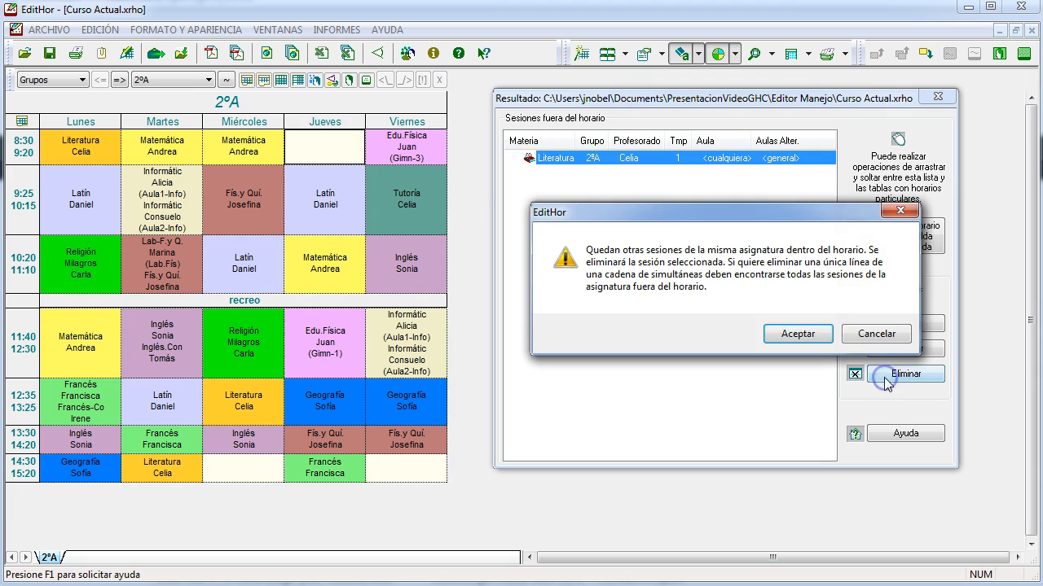
{"action": "left_click", "coordinate": [794, 333]}
Create a new Literatura teaching session for 2ºA with two simultaneous teachers and place it in the Thursday 8:30 slot.
{"action": "left_click", "coordinate": [869, 323]}
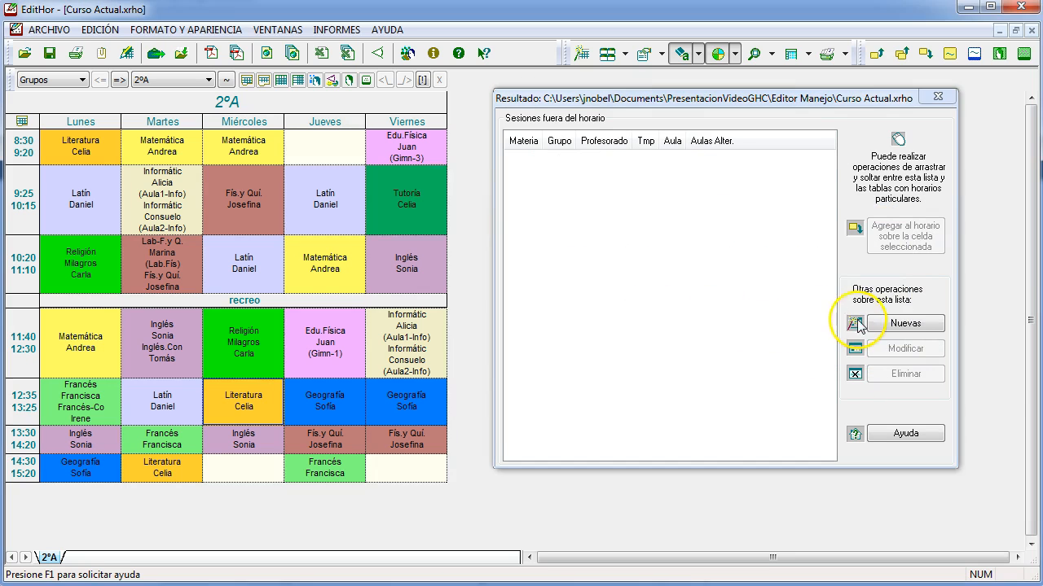
{"action": "left_click", "coordinate": [875, 328]}
{"action": "left_click", "coordinate": [818, 324]}
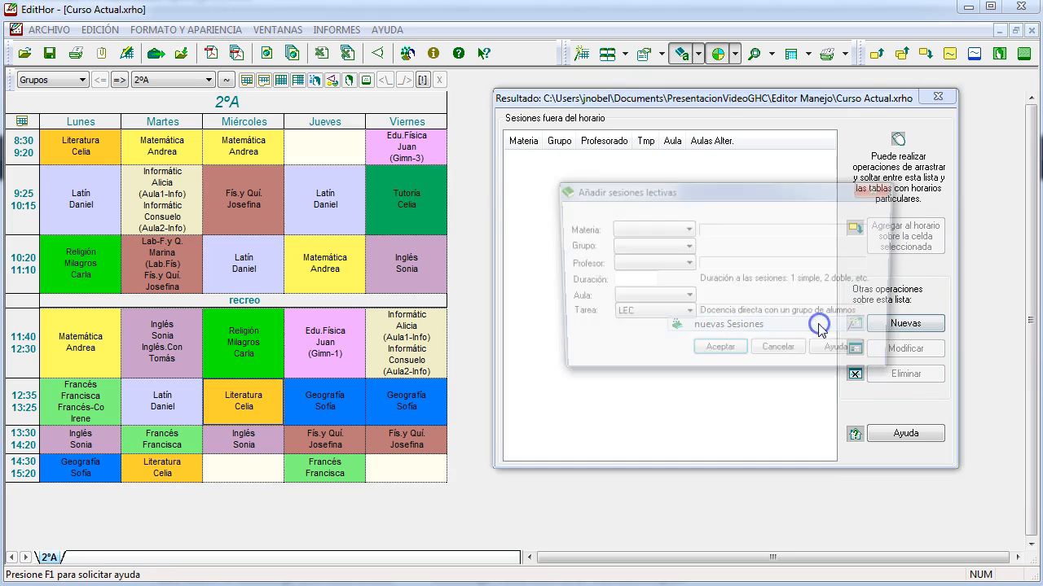
{"action": "key", "text": "Return"}
{"action": "left_click_drag", "start_coordinate": [575, 162], "coordinate": [326, 153]}
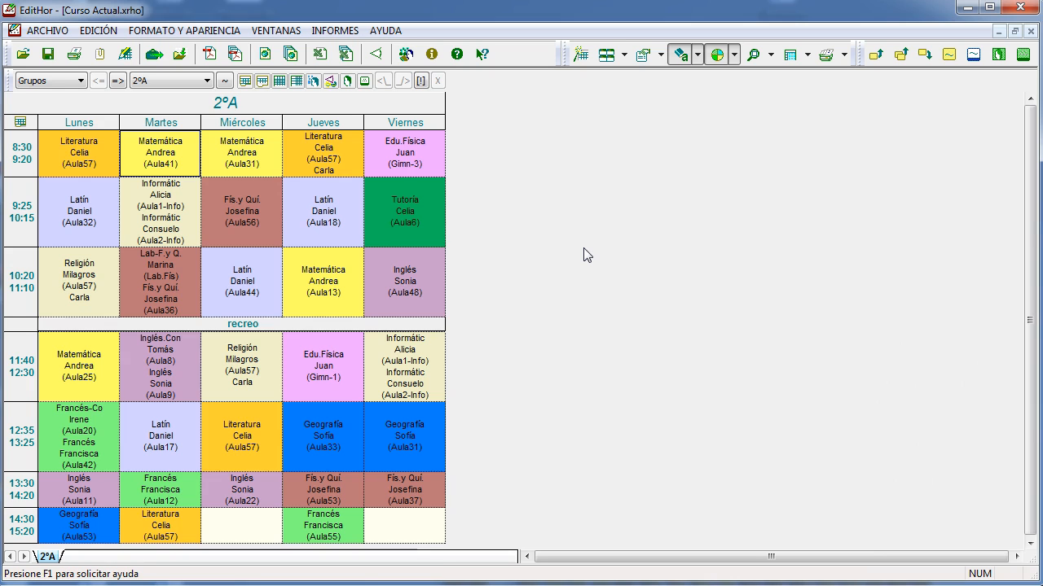
Start changing the room of 2ºA's Wednesday 8:30 Matemática session, trying Aula26 and Aula30 as origin and settling on Aula31.
{"action": "right_click", "coordinate": [263, 150]}
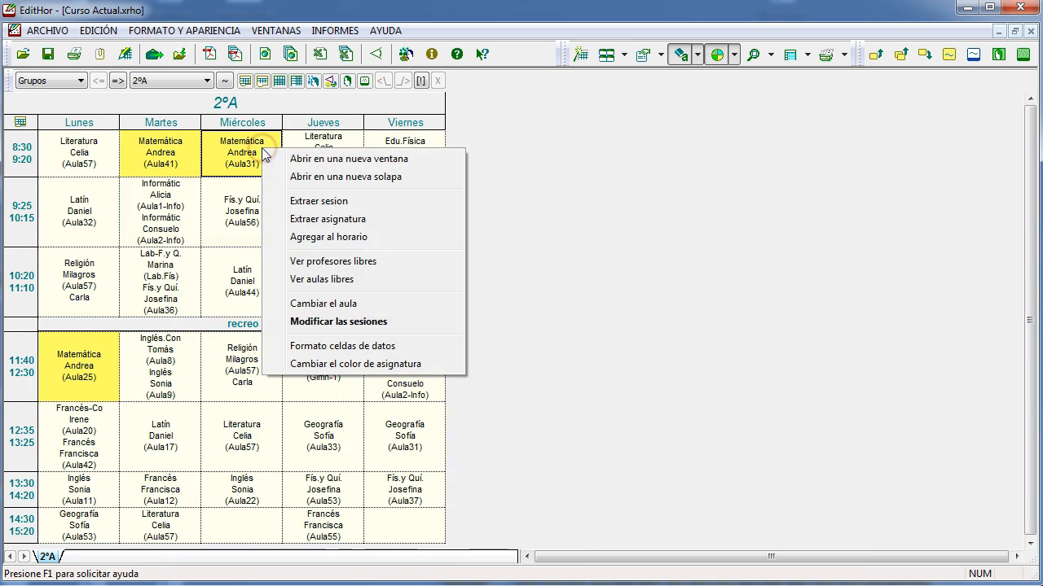
{"action": "left_click", "coordinate": [338, 304]}
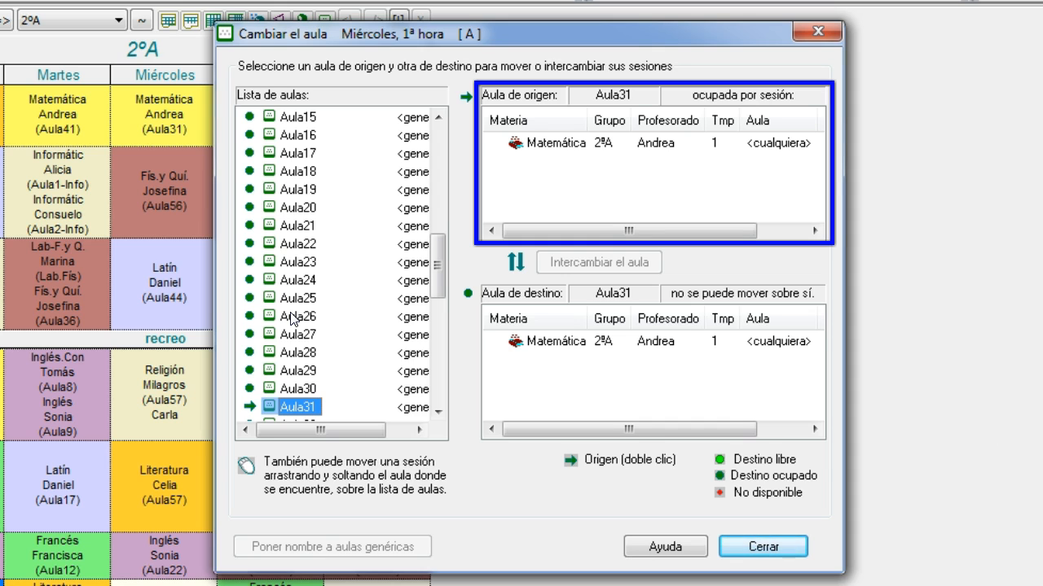
{"action": "double_click", "coordinate": [292, 318]}
{"action": "double_click", "coordinate": [302, 389]}
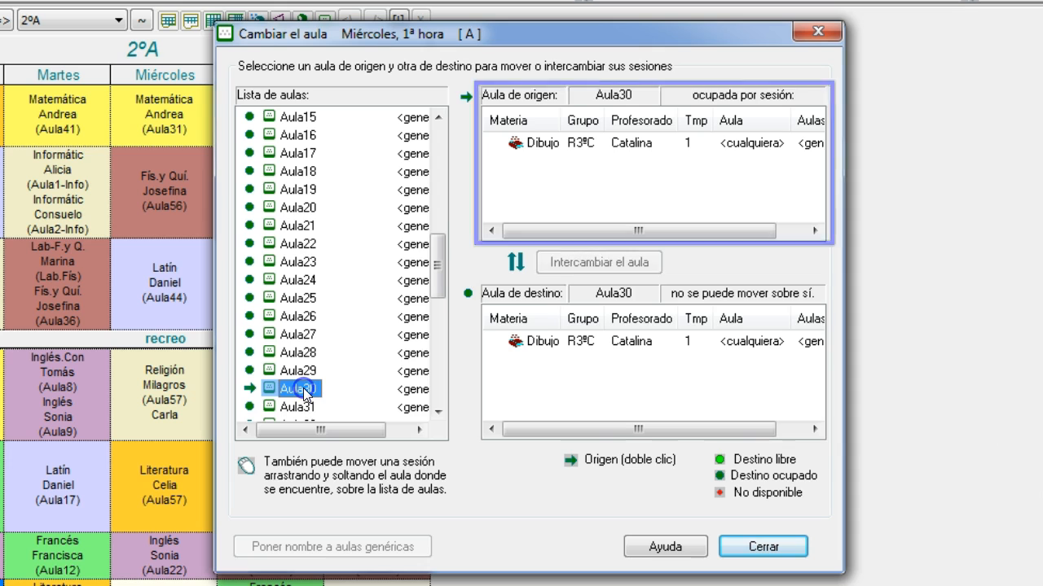
{"action": "double_click", "coordinate": [307, 408]}
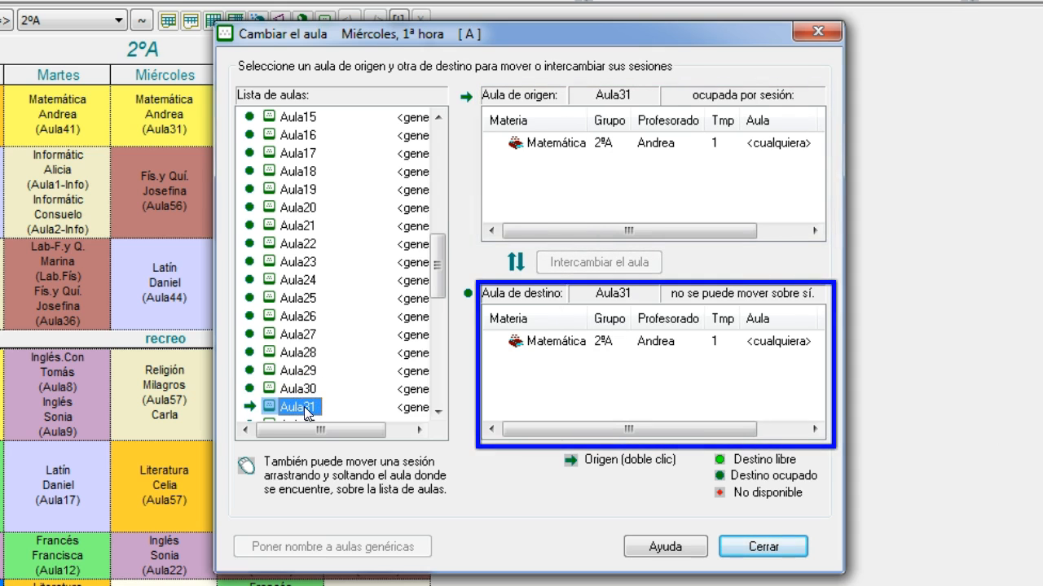
Compare destination rooms such as Aula21, choose Aula26, and swap it with the Matemática session's room Aula31.
{"action": "left_click", "coordinate": [316, 226]}
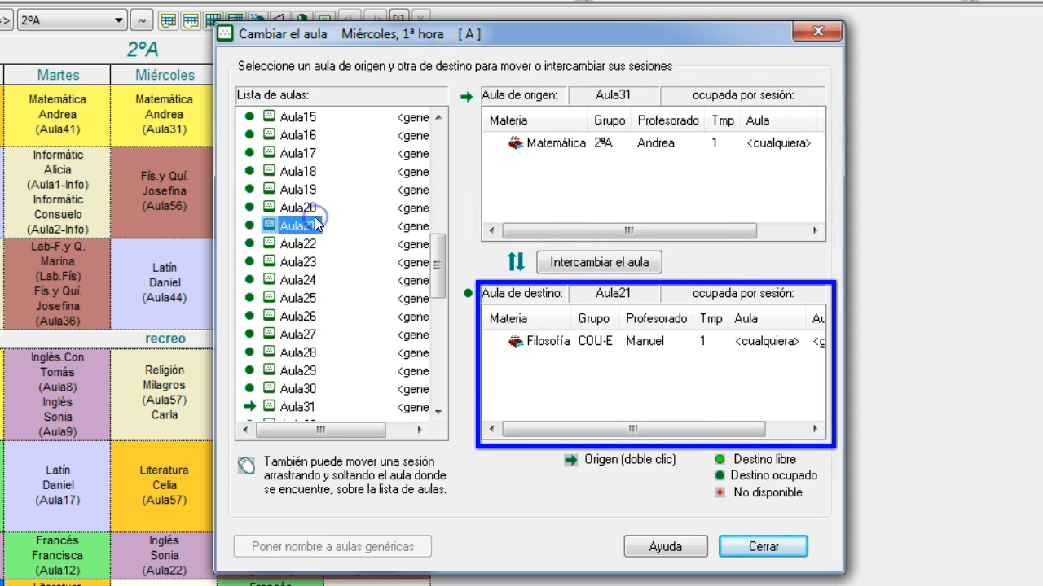
{"action": "left_click", "coordinate": [311, 281]}
{"action": "left_click", "coordinate": [307, 318]}
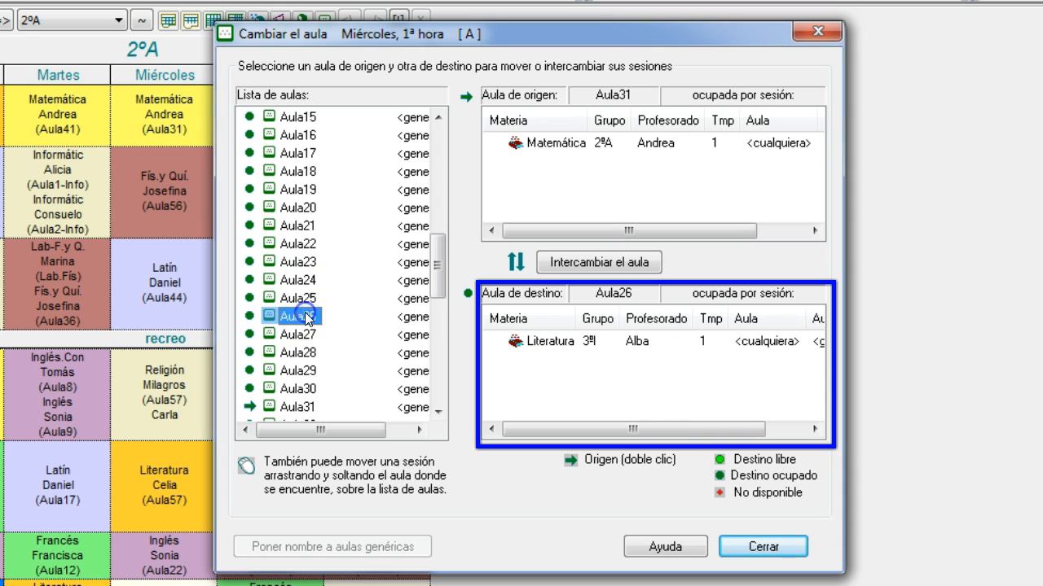
{"action": "left_click", "coordinate": [617, 262]}
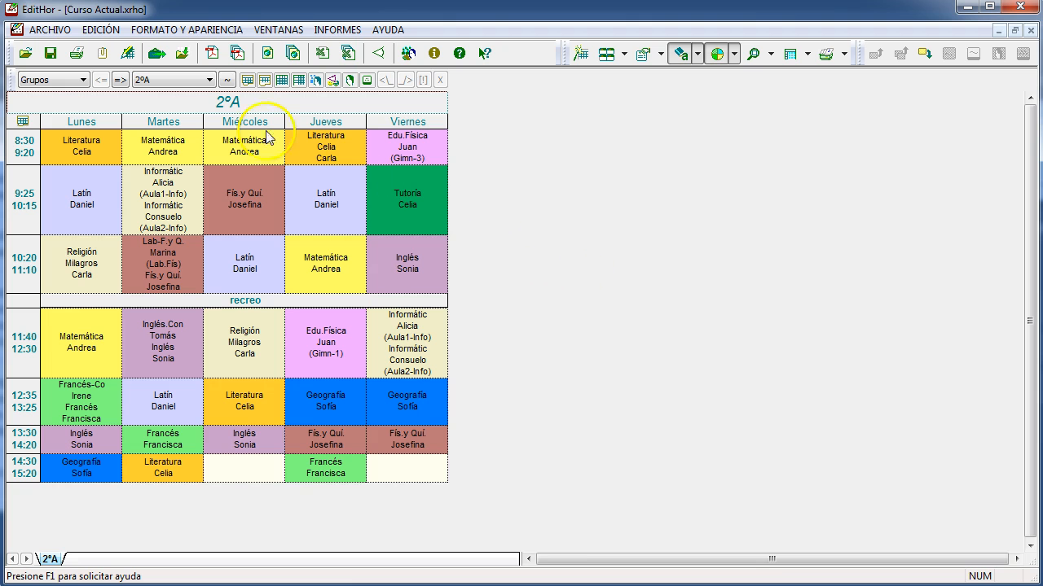
Add a new subject with identifier Mecánica and full name Mecánica to the list of subjects.
{"action": "left_click", "coordinate": [108, 33]}
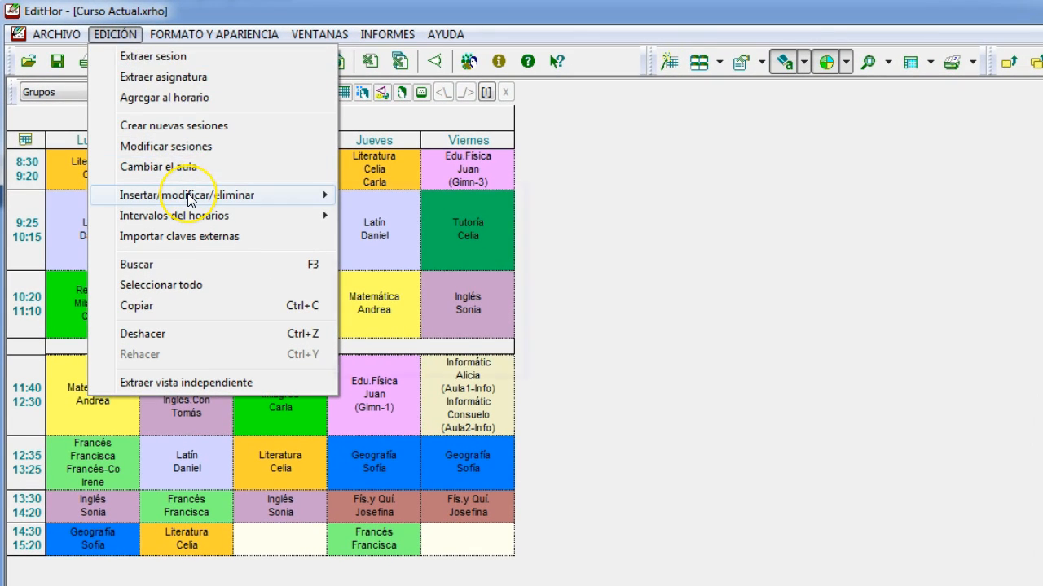
{"action": "mouse_move", "coordinate": [189, 198]}
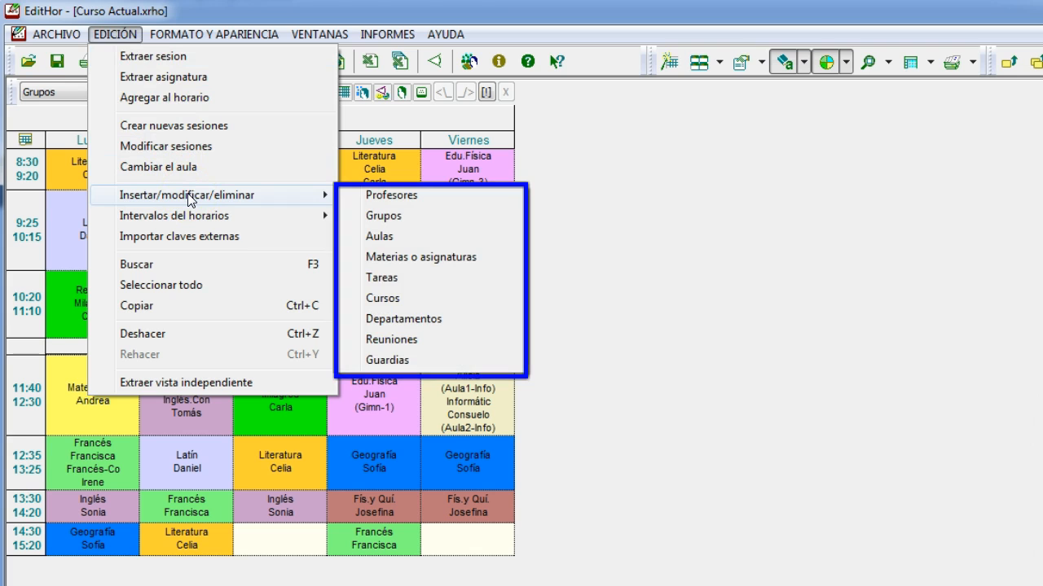
{"action": "left_click", "coordinate": [449, 258]}
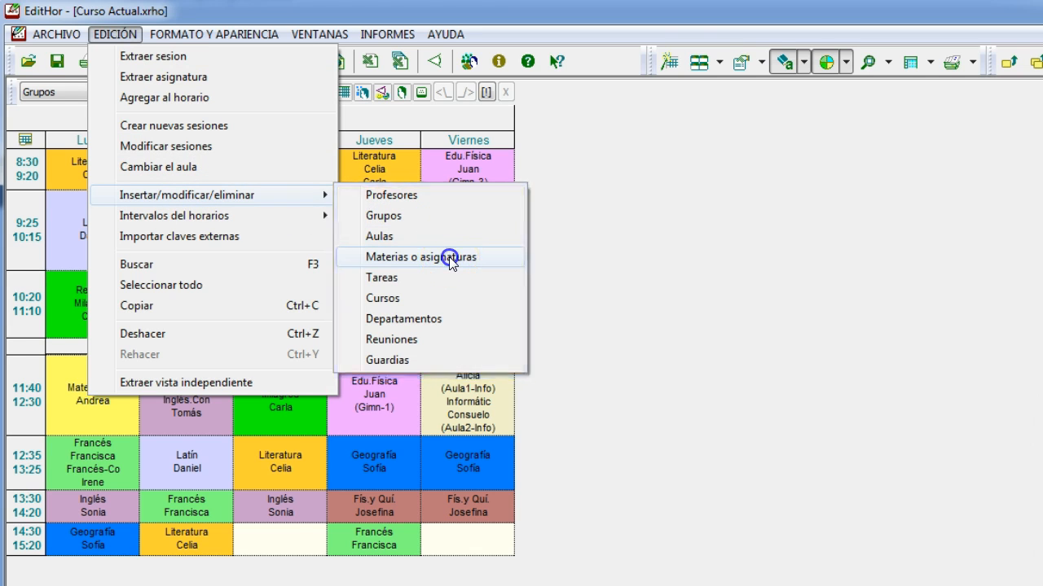
{"action": "left_click", "coordinate": [879, 249]}
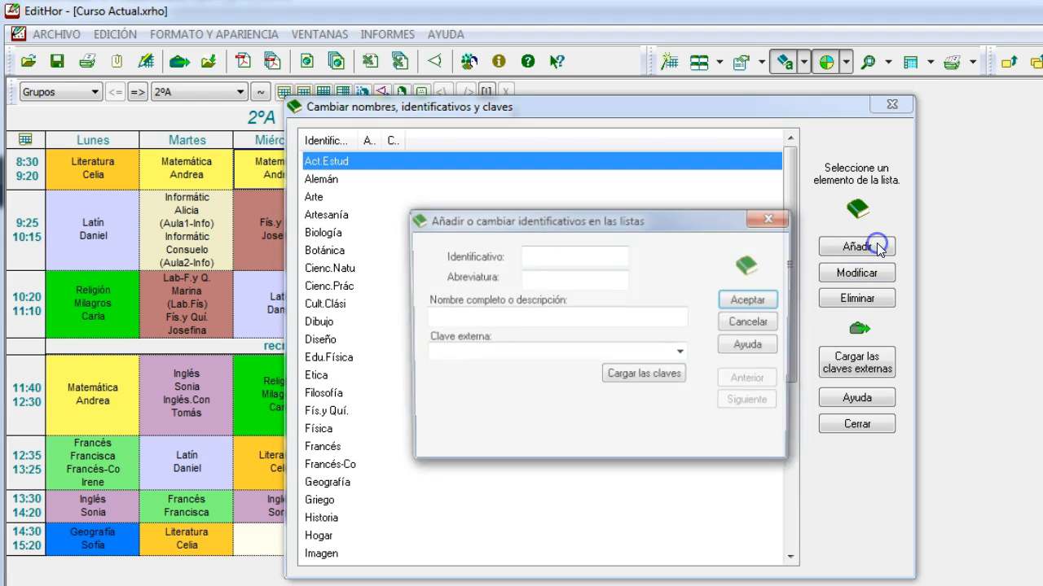
{"action": "left_click", "coordinate": [640, 254]}
{"action": "type", "text": "Mecánica"}
{"action": "left_click", "coordinate": [534, 315]}
{"action": "type", "text": "Mecánica"}
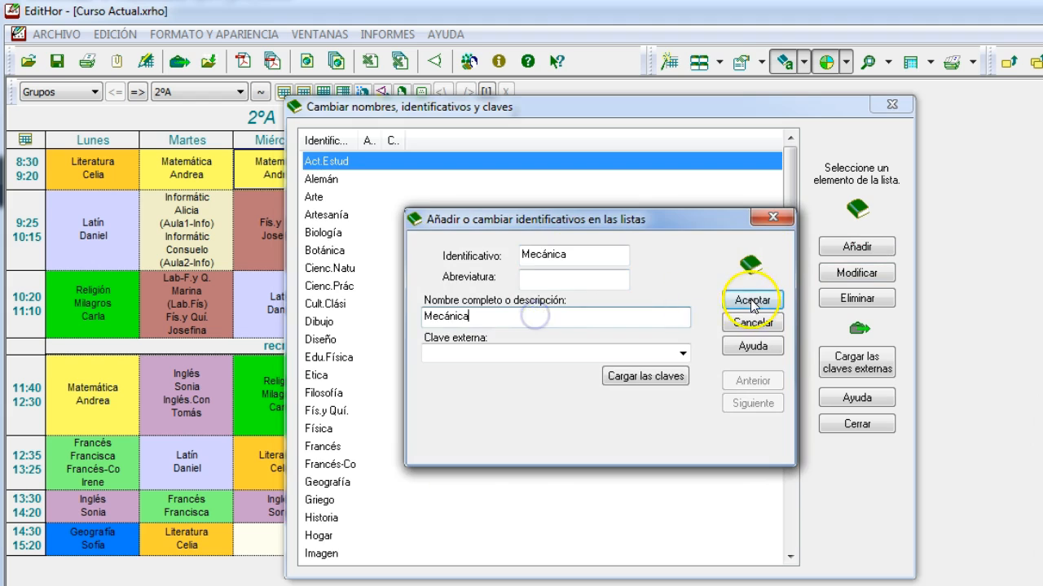
{"action": "left_click", "coordinate": [751, 300]}
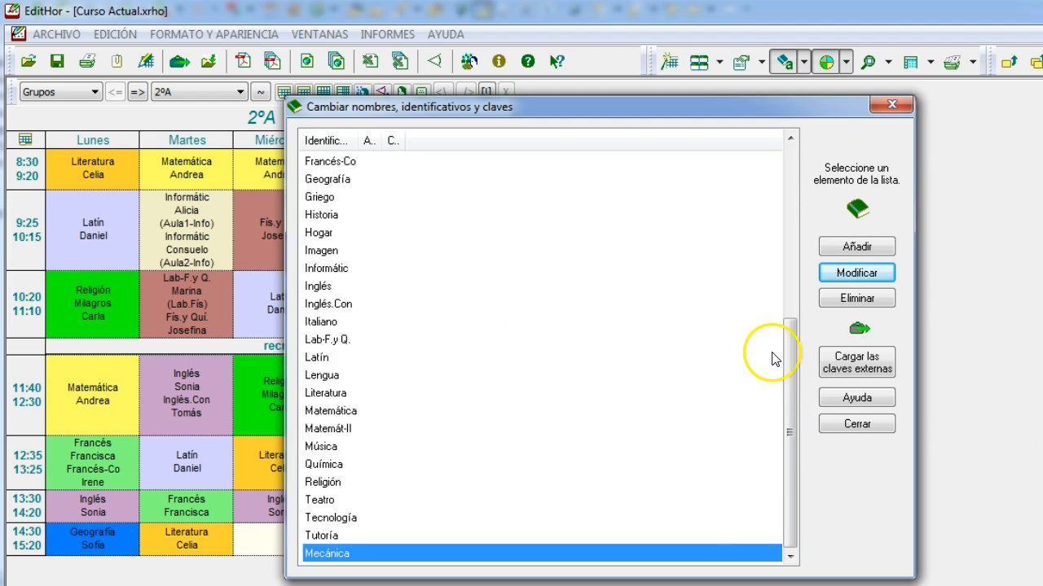
{"action": "left_click", "coordinate": [851, 426]}
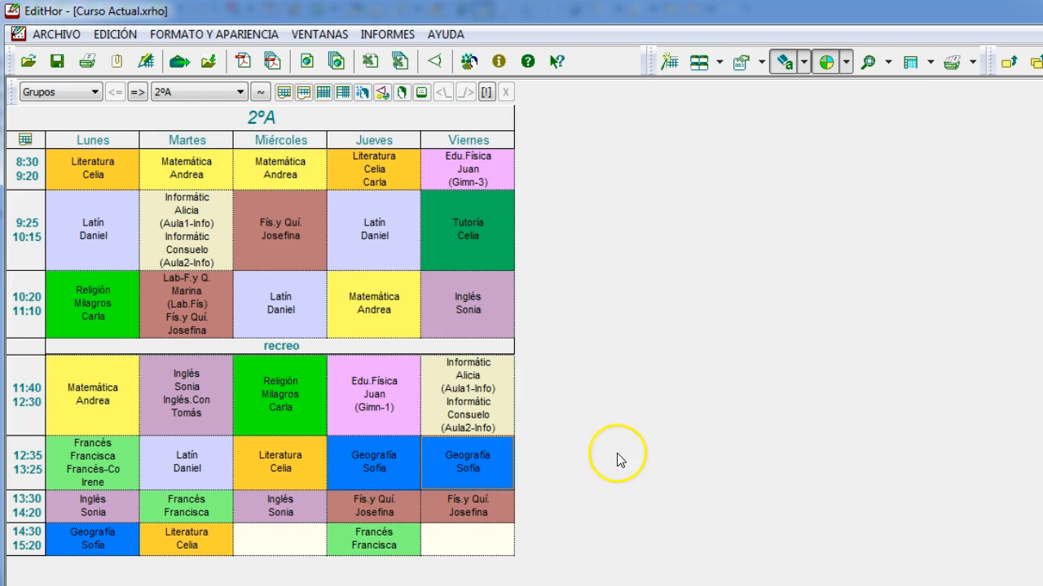
Try to move 2ºA's Friday 12:35 Geografía session to the Wednesday 14:30 slot, and cancel the placement.
{"action": "left_click", "coordinate": [480, 466]}
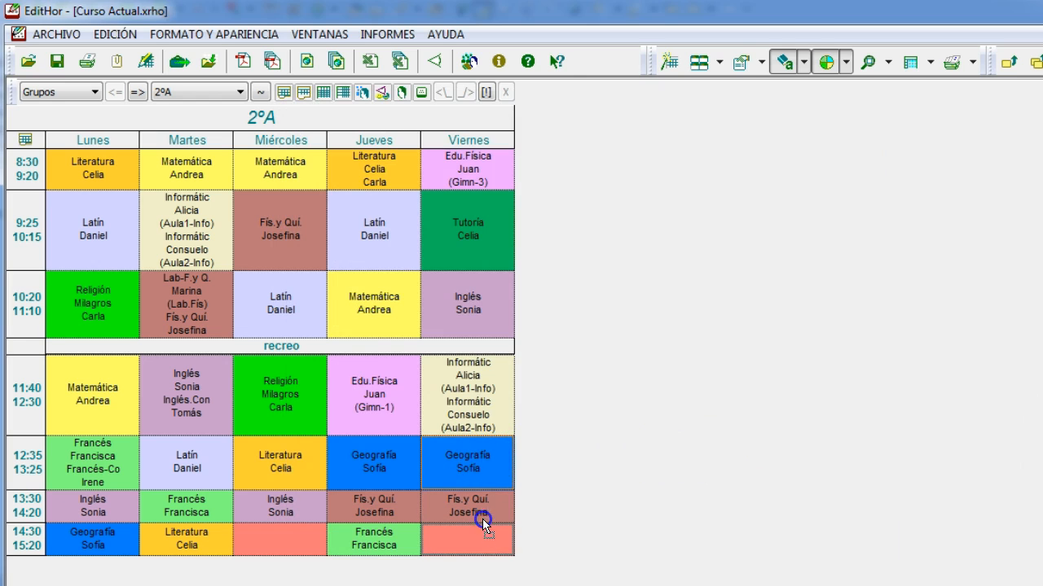
{"action": "left_click", "coordinate": [287, 540]}
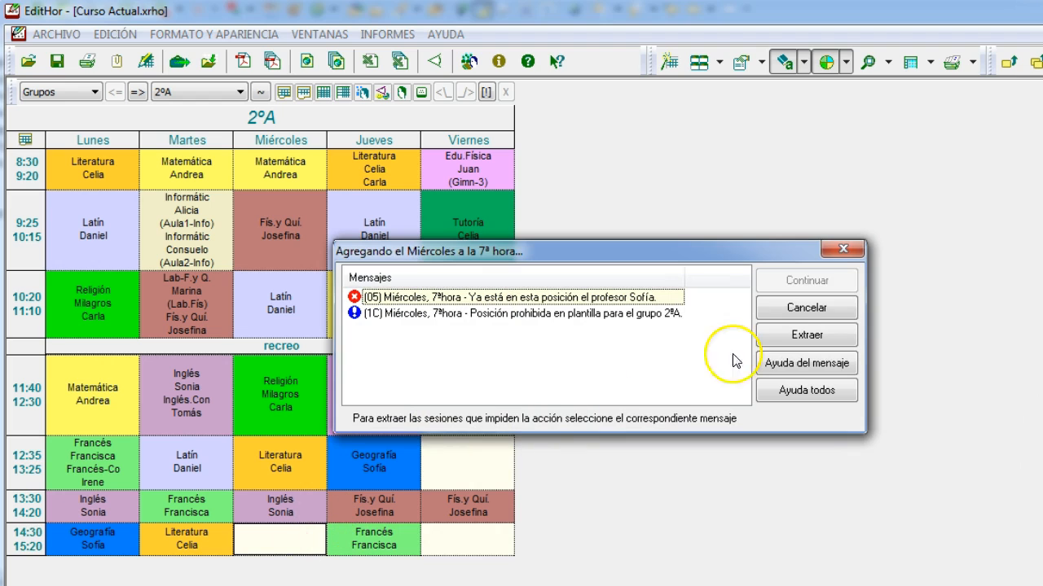
{"action": "left_click", "coordinate": [810, 307]}
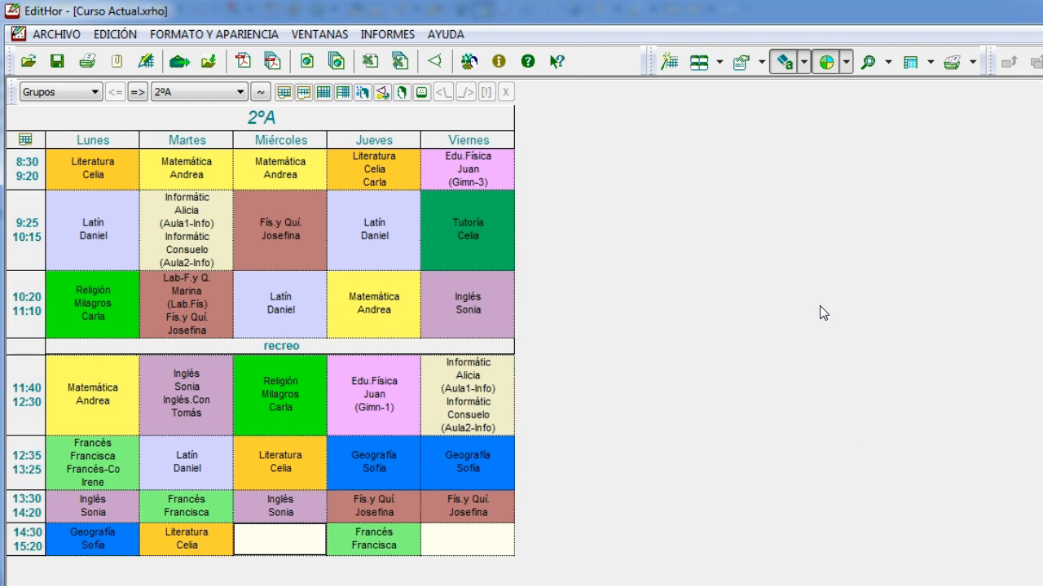
Project the current result onto the Planificador de horarios, keeping the positions of all teaching, meeting, complementary and guard sessions.
{"action": "left_click", "coordinate": [470, 64]}
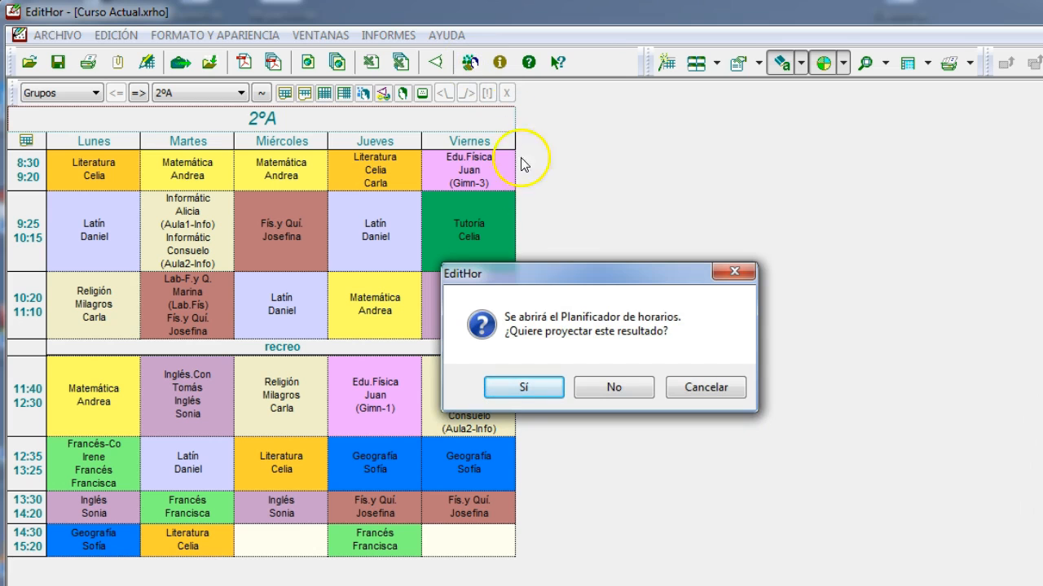
{"action": "left_click", "coordinate": [533, 390]}
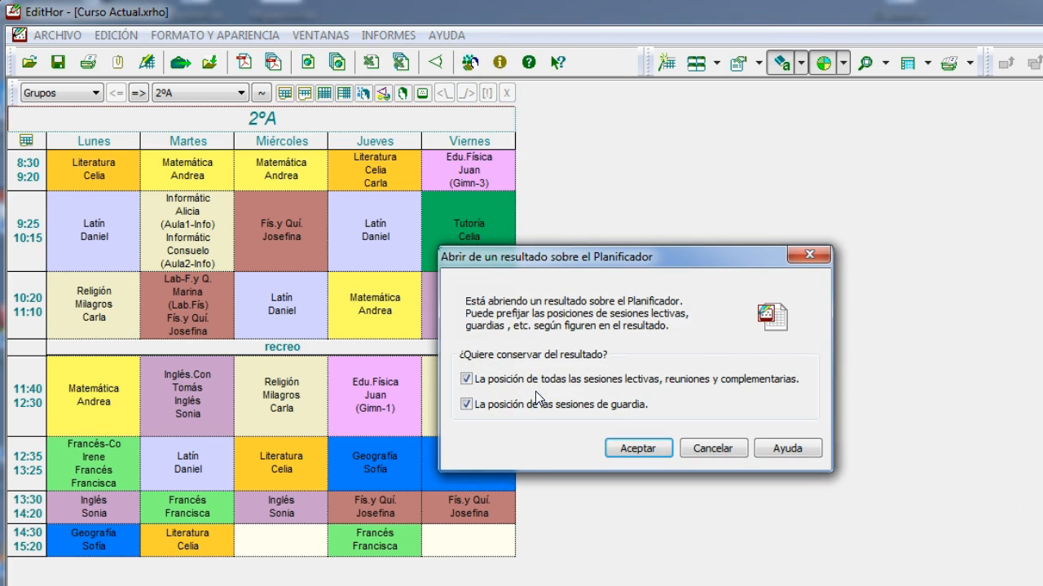
{"action": "left_click", "coordinate": [624, 449]}
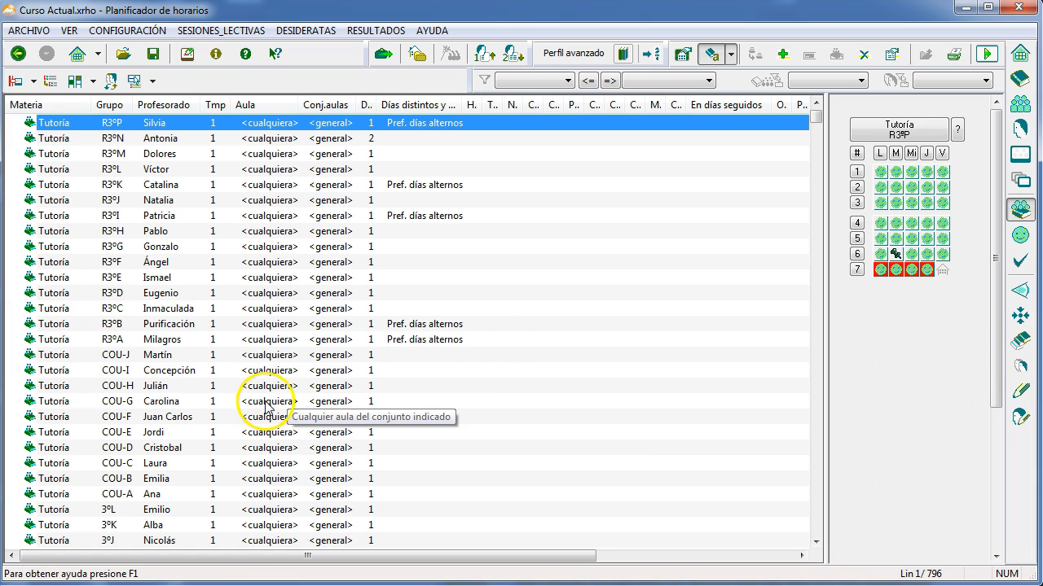
Examine the preset weekly positions of several sessions in the planner's list, such as COU-G's Tutoría and 2ºN's Teatro.
{"action": "left_click", "coordinate": [265, 403]}
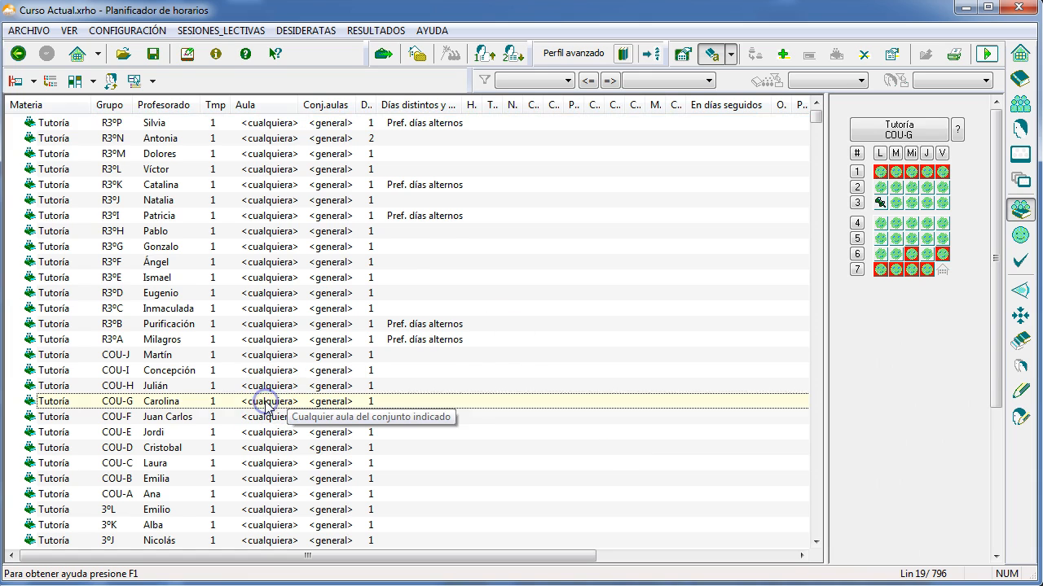
{"action": "scroll", "coordinate": [264, 407], "scroll_direction": "down", "scroll_amount": 15}
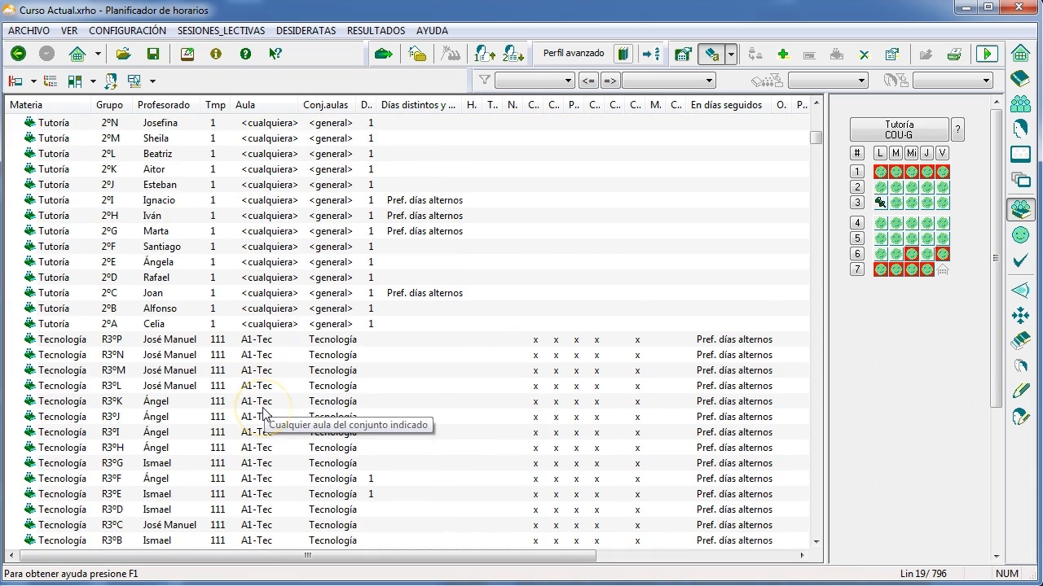
{"action": "scroll", "coordinate": [264, 412], "scroll_direction": "down", "scroll_amount": 4}
{"action": "left_click", "coordinate": [263, 400]}
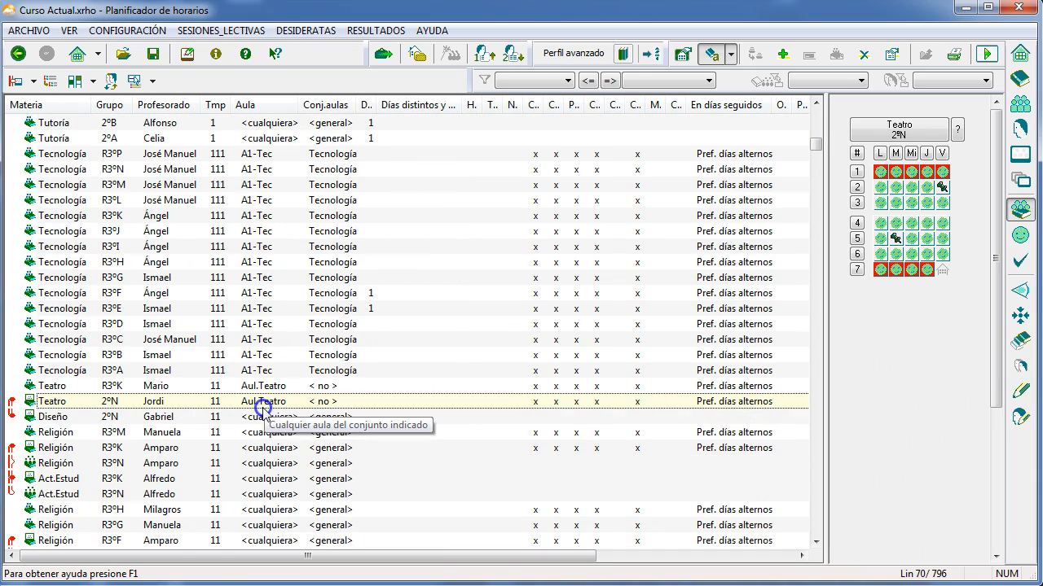
{"action": "left_click", "coordinate": [266, 479]}
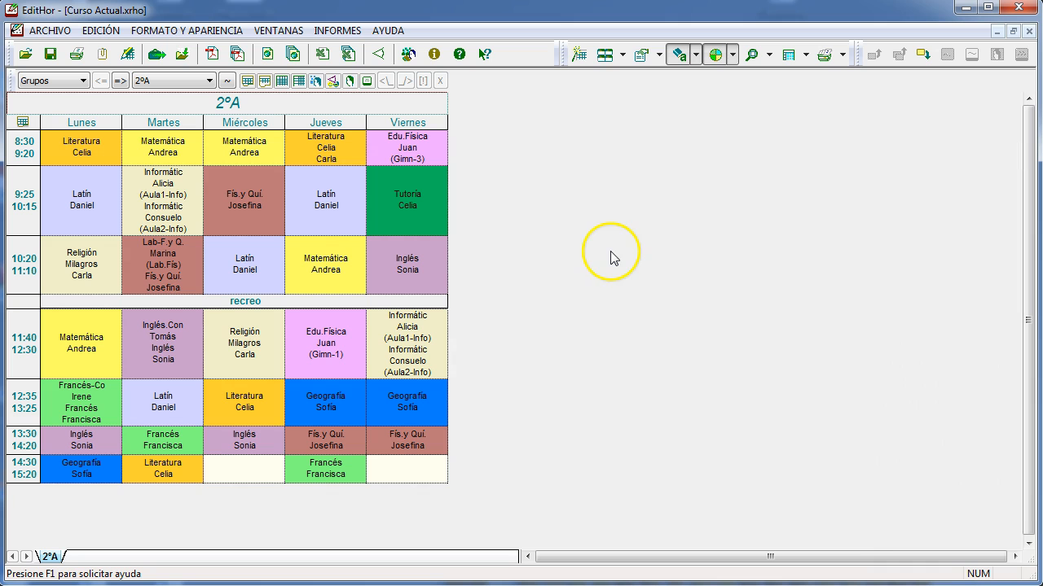
Project the EditHor result onto the planner again without keeping teaching or guard session positions, and start generating a new timetable result.
{"action": "left_click", "coordinate": [405, 55]}
{"action": "left_click", "coordinate": [465, 335]}
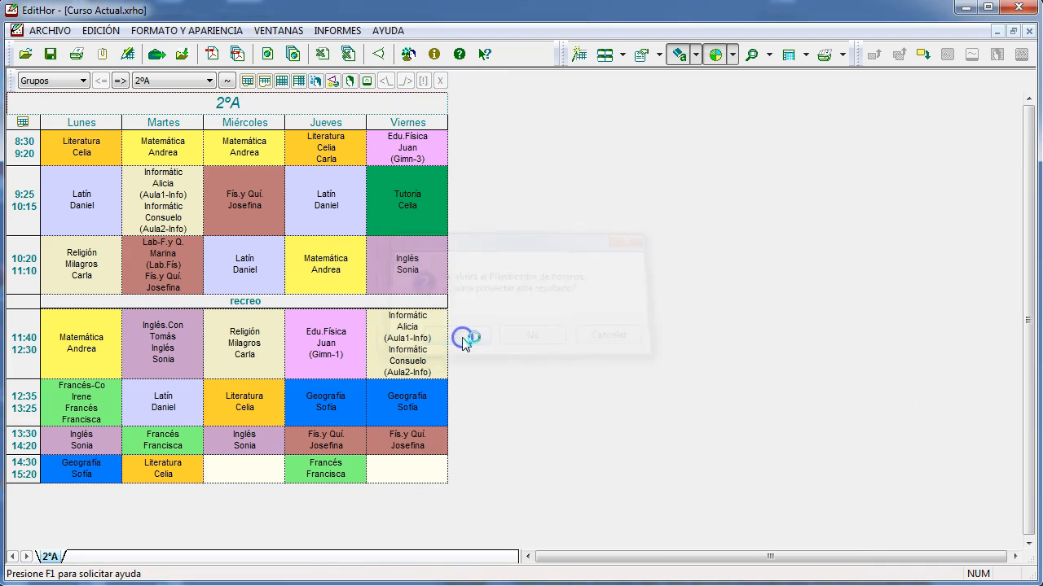
{"action": "left_click", "coordinate": [405, 351]}
{"action": "left_click", "coordinate": [406, 330]}
{"action": "left_click", "coordinate": [551, 389]}
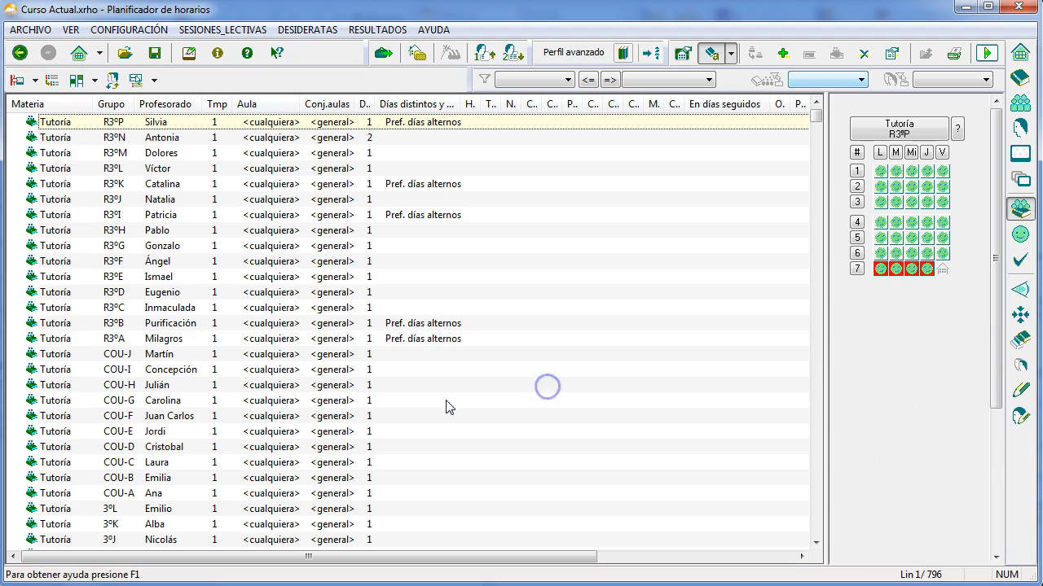
{"action": "left_click", "coordinate": [986, 56]}
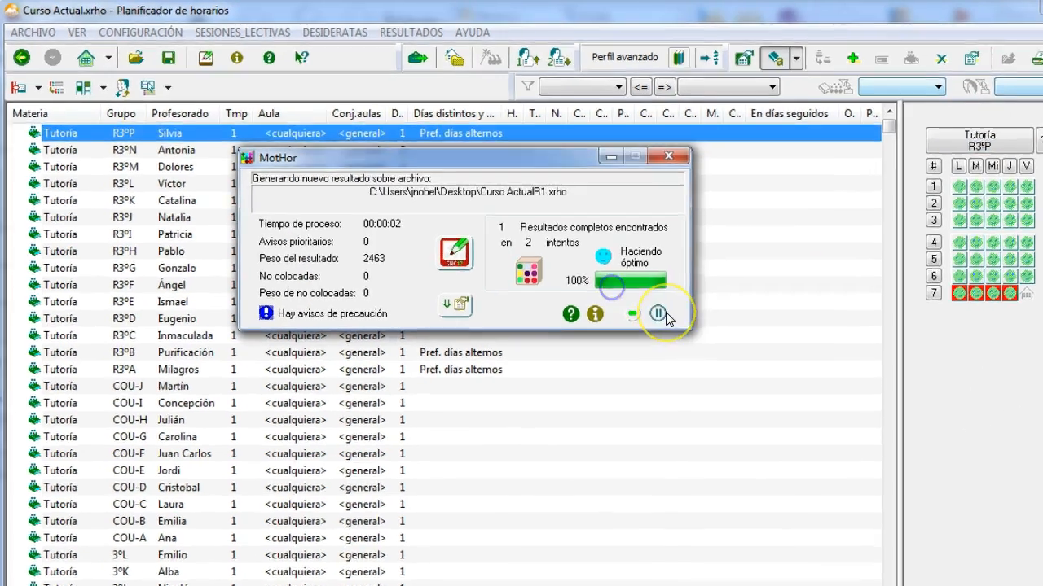